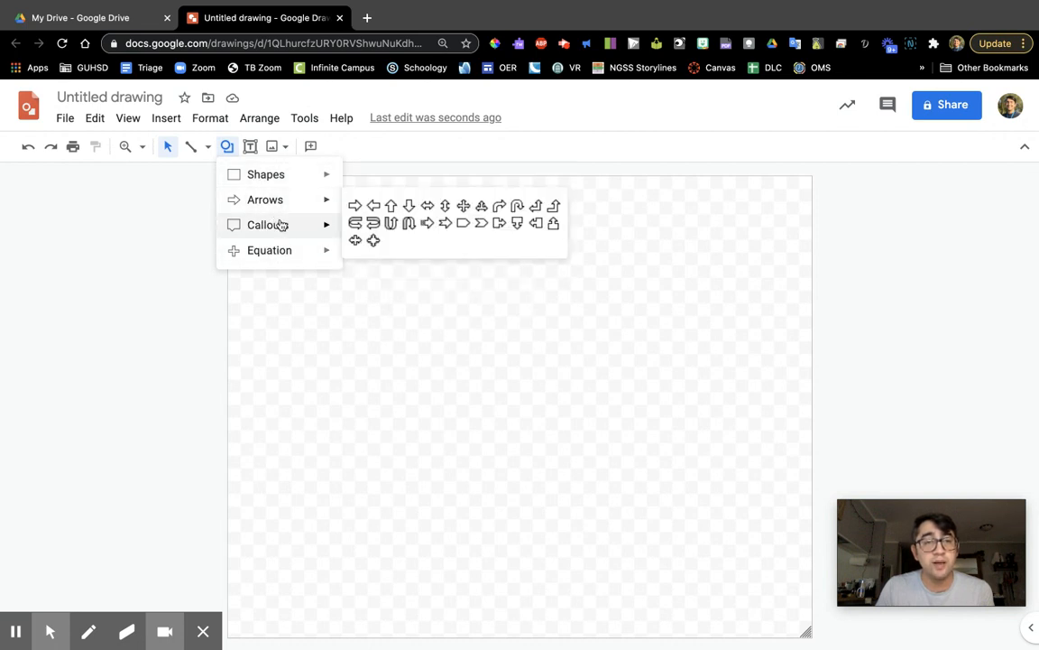
Step: Draw a square near the upper-left corner of the canvas
{"action": "mouse_move", "coordinate": [292, 179]}
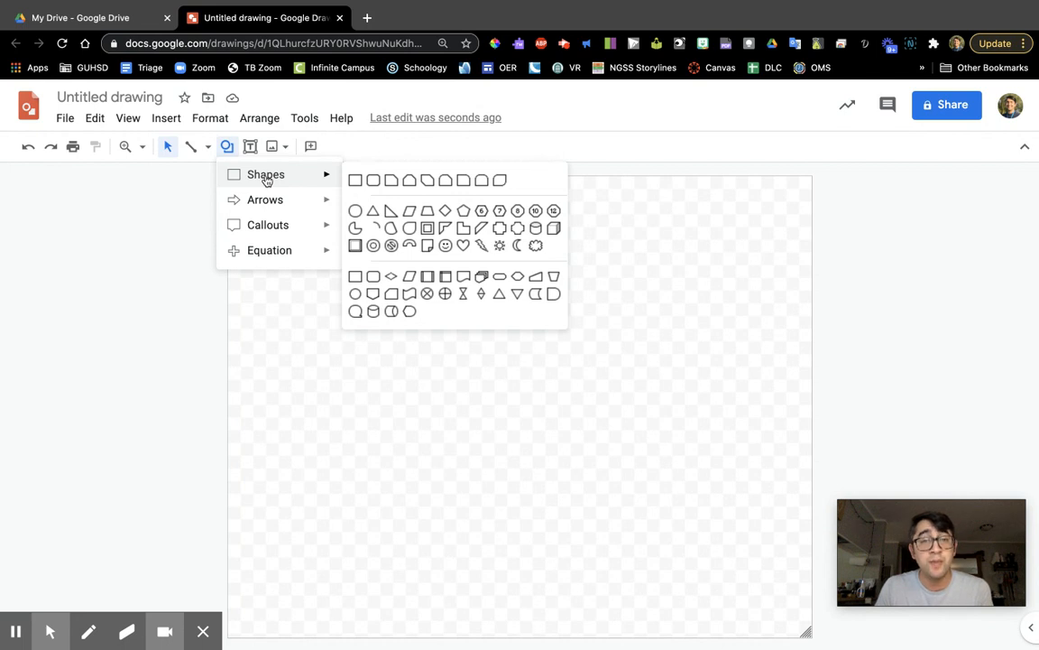
{"action": "left_click", "coordinate": [354, 180]}
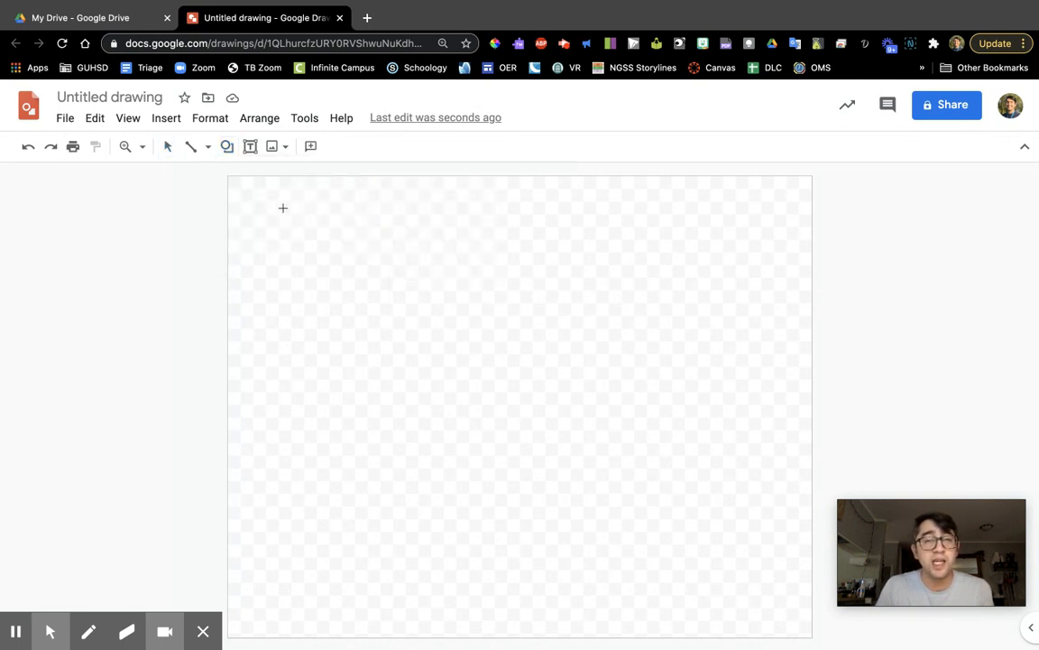
{"action": "left_click_drag", "start_coordinate": [262, 200], "coordinate": [388, 323]}
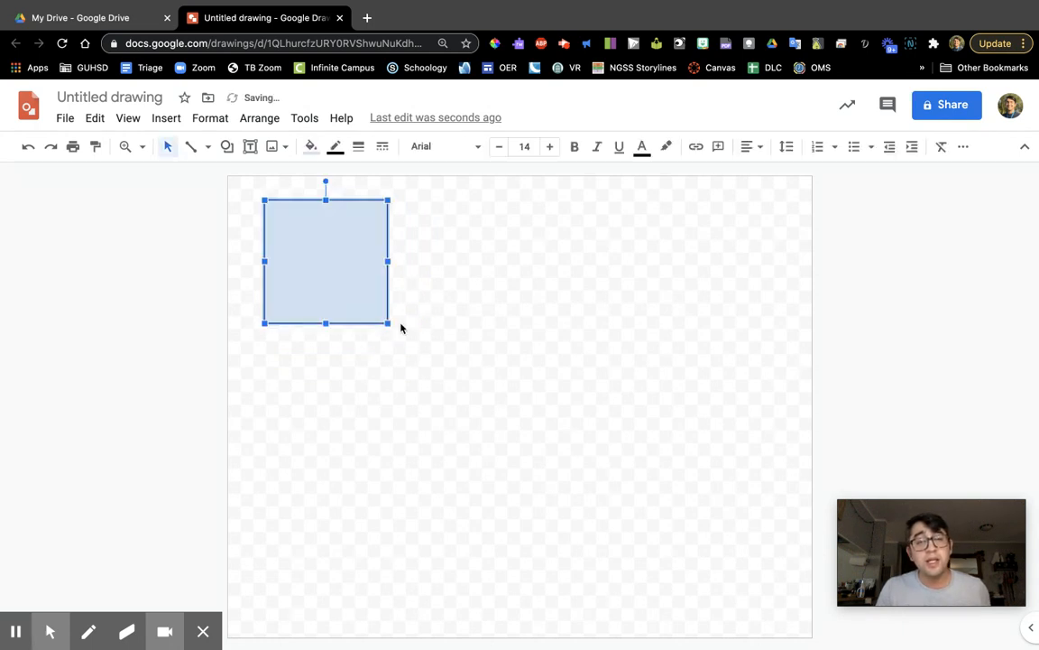
{"action": "left_click", "coordinate": [470, 341]}
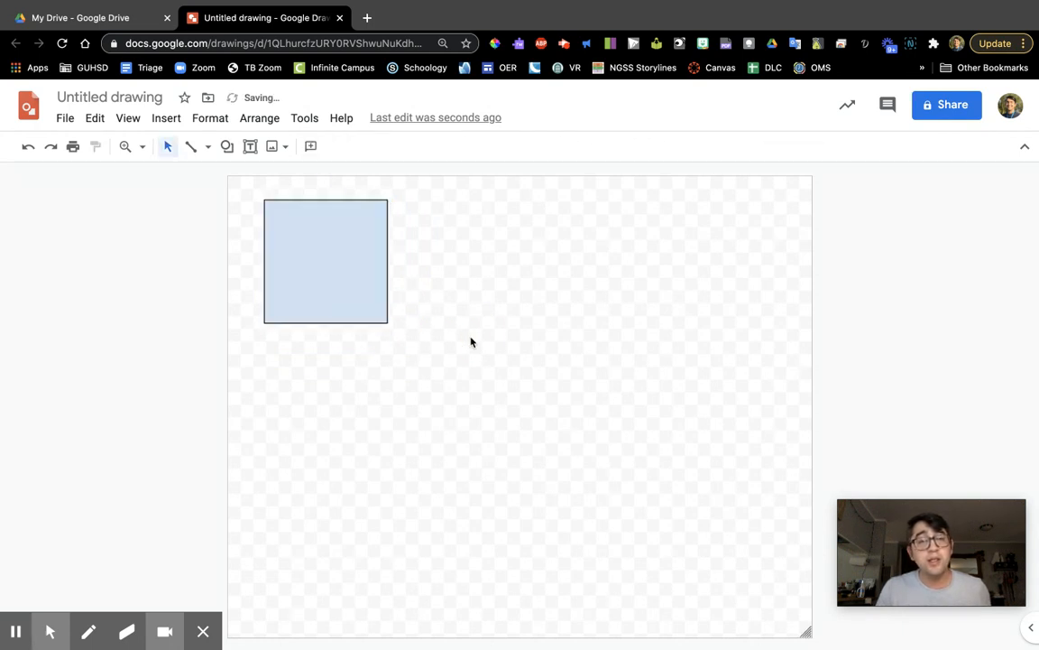
Step: Draw a wide, low right triangle to the right of the square
{"action": "left_click", "coordinate": [227, 147]}
{"action": "mouse_move", "coordinate": [241, 178]}
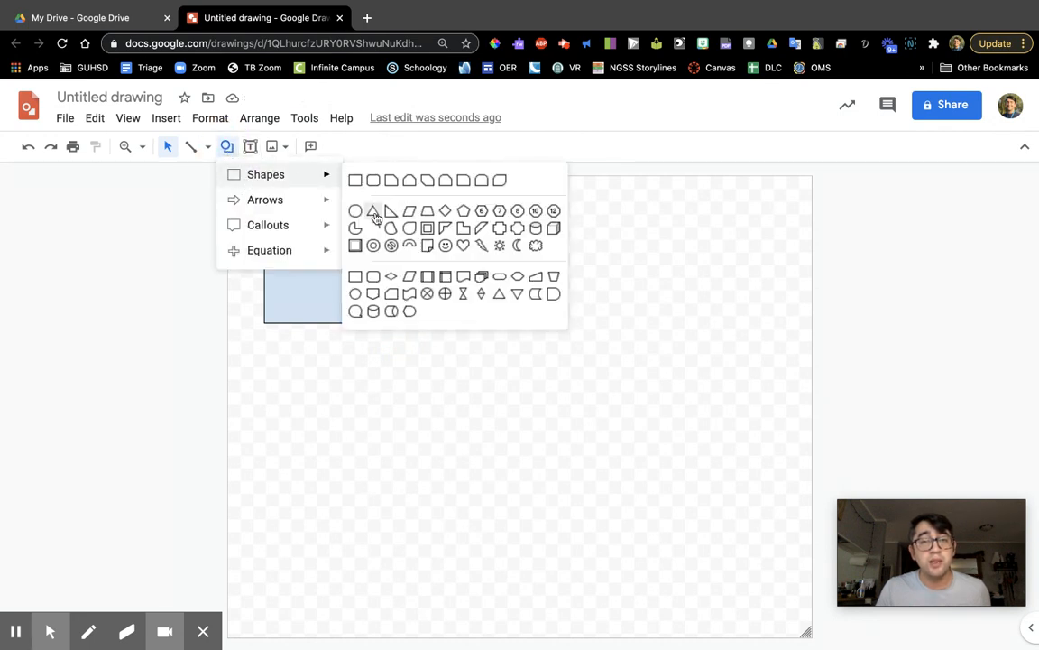
{"action": "left_click", "coordinate": [390, 210]}
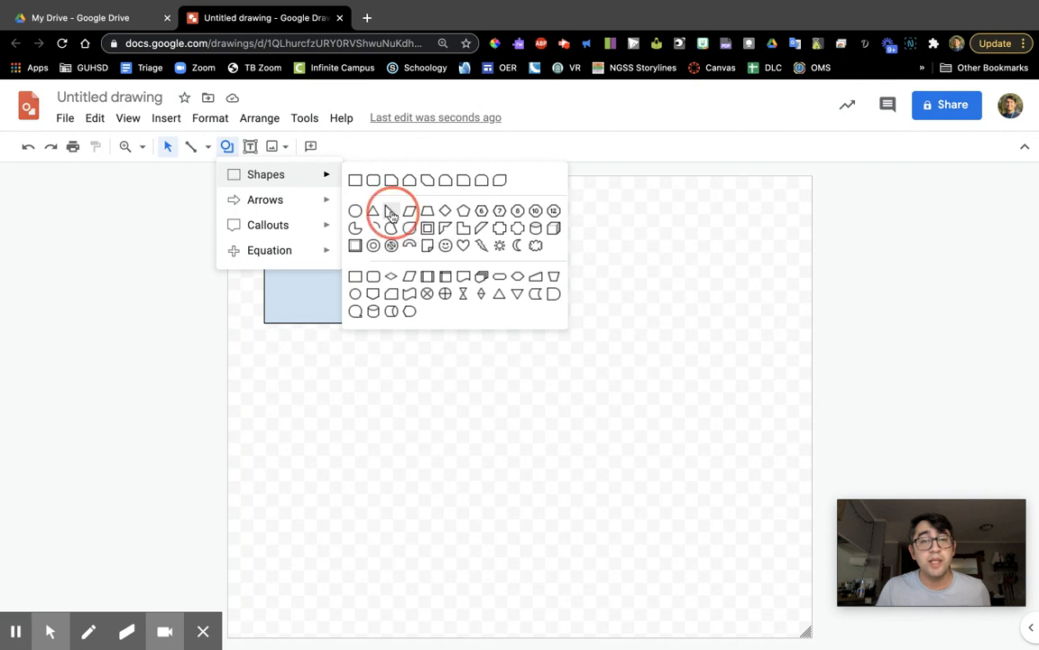
{"action": "left_click_drag", "start_coordinate": [510, 207], "coordinate": [727, 294]}
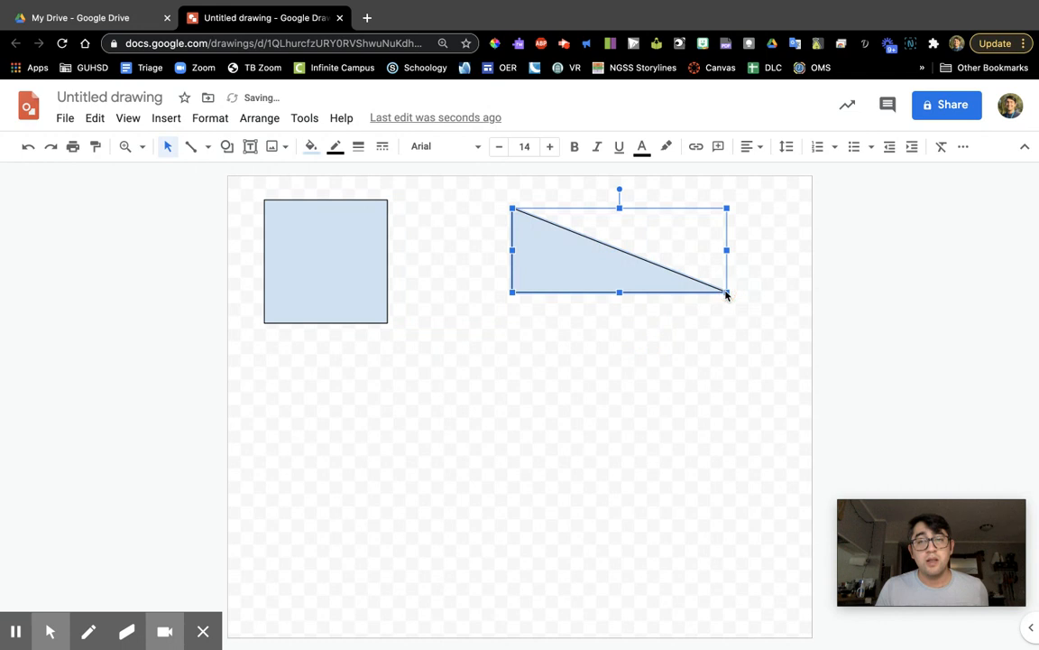
Step: Draw a three-quarter pie shape below and between the square and the triangle
{"action": "left_click", "coordinate": [226, 147]}
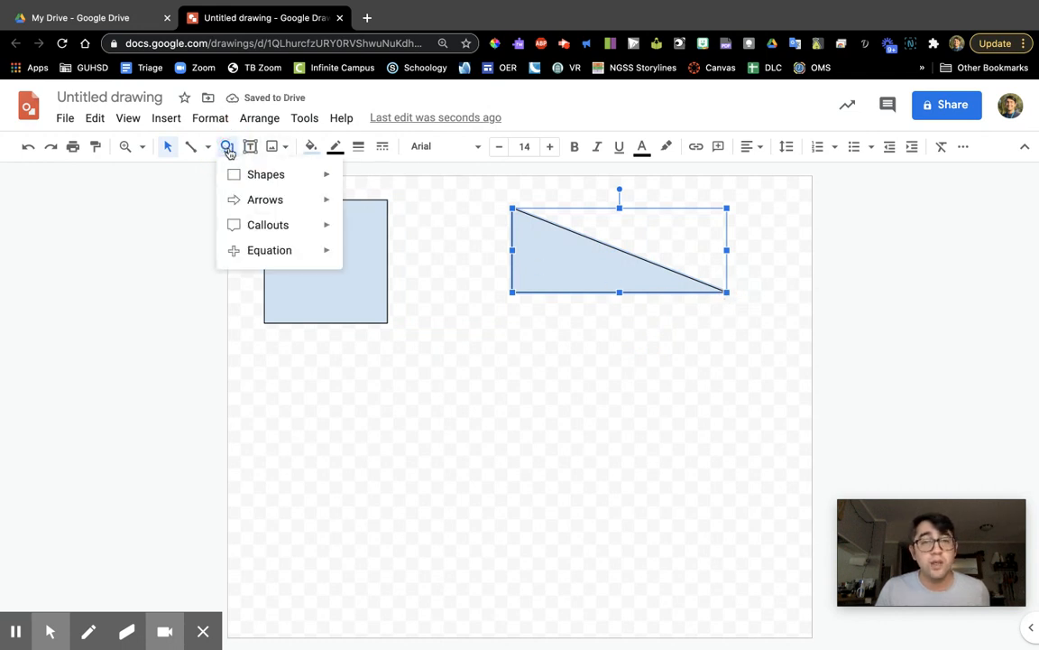
{"action": "mouse_move", "coordinate": [264, 177]}
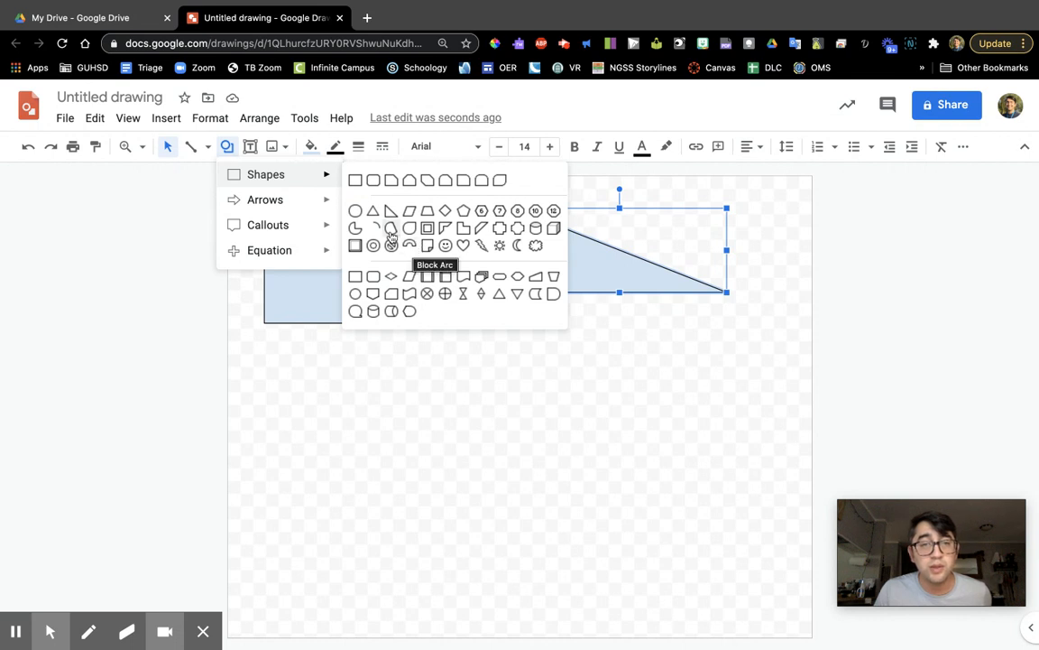
{"action": "left_click", "coordinate": [356, 232]}
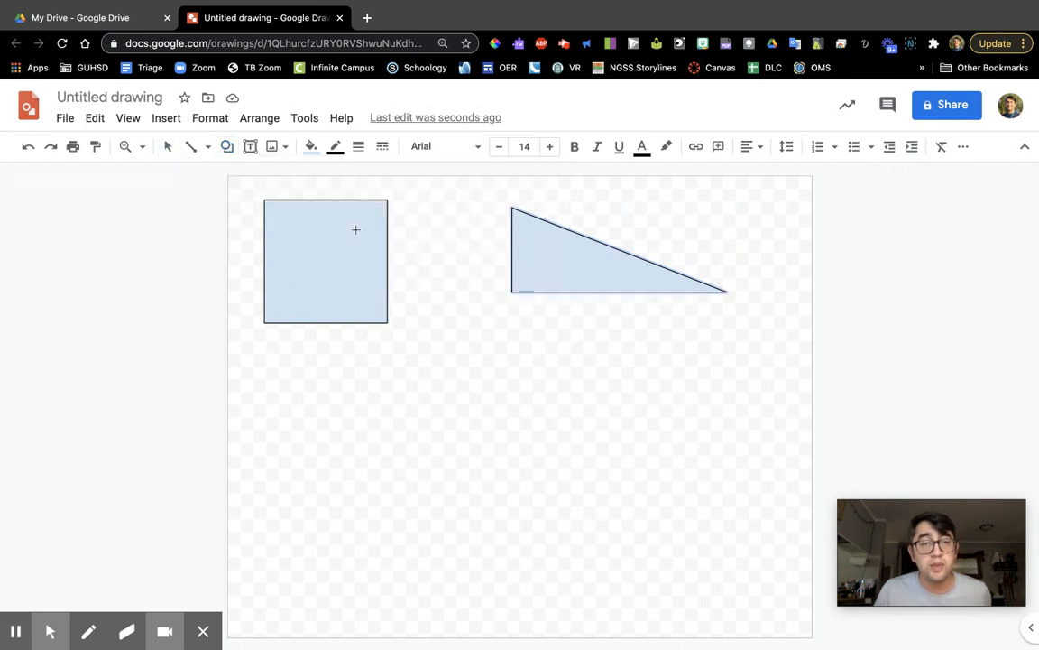
{"action": "left_click_drag", "start_coordinate": [433, 366], "coordinate": [629, 537]}
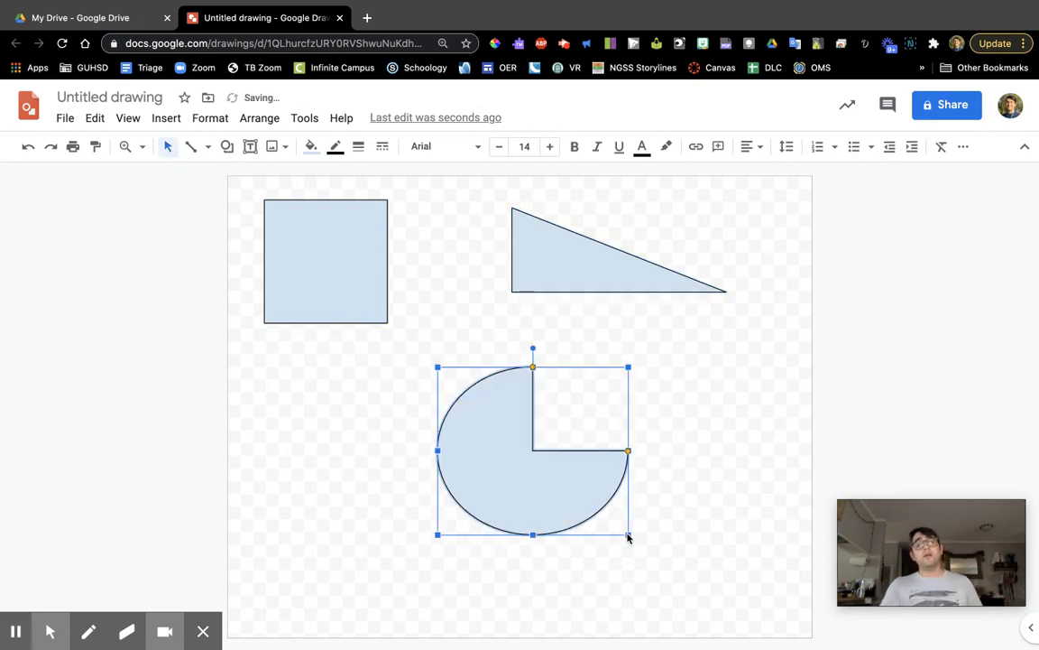
{"action": "left_click", "coordinate": [752, 434]}
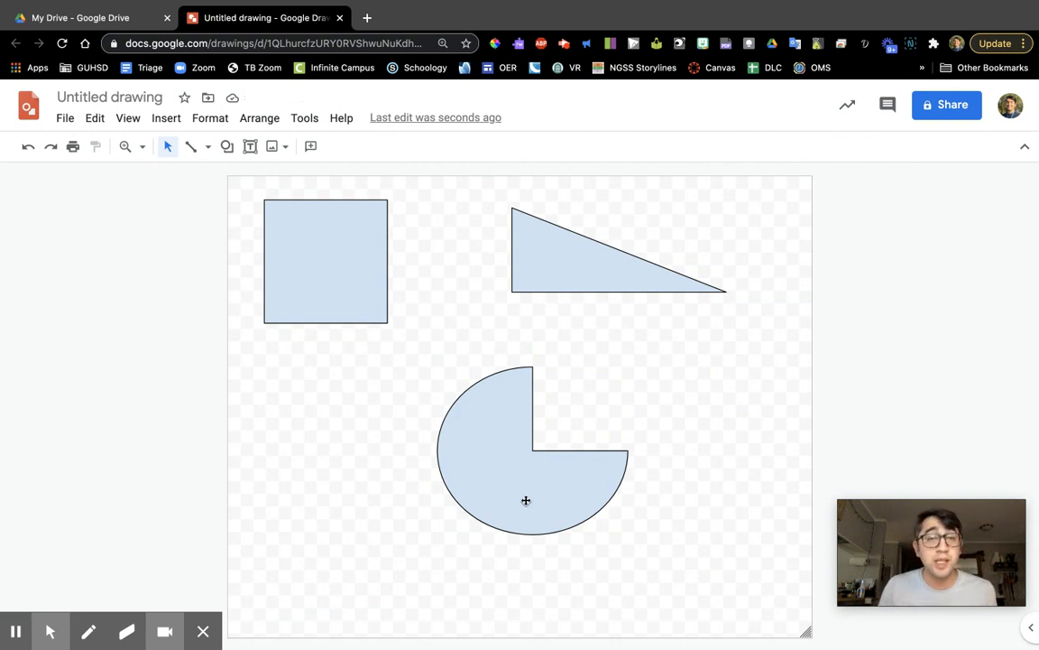
Step: Fill the square with solid bright purple
{"action": "left_click", "coordinate": [342, 289]}
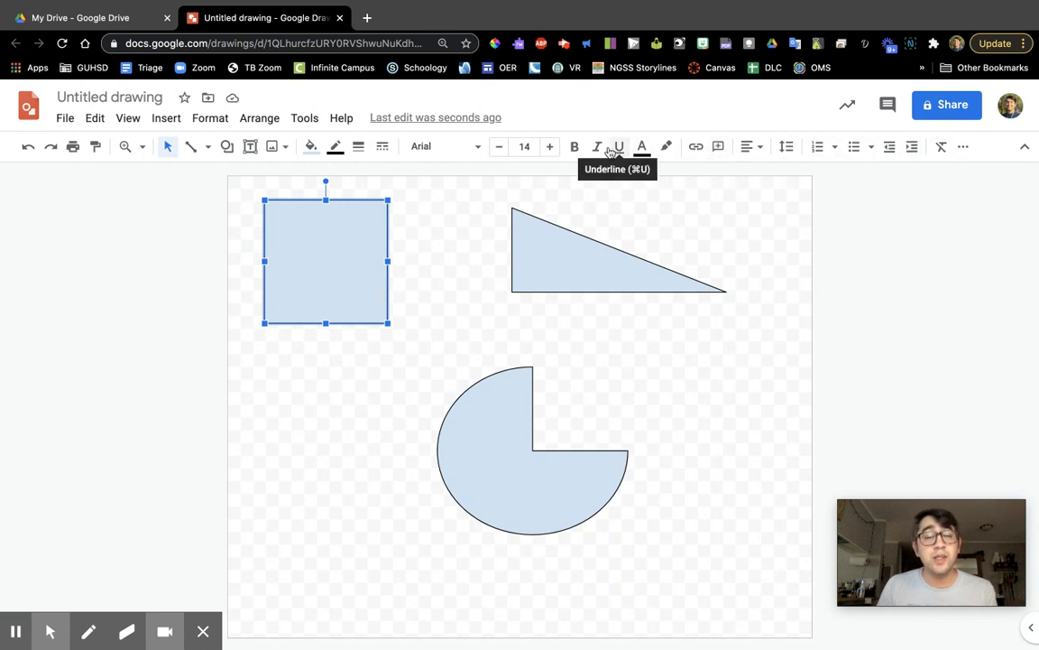
{"action": "left_click", "coordinate": [353, 256]}
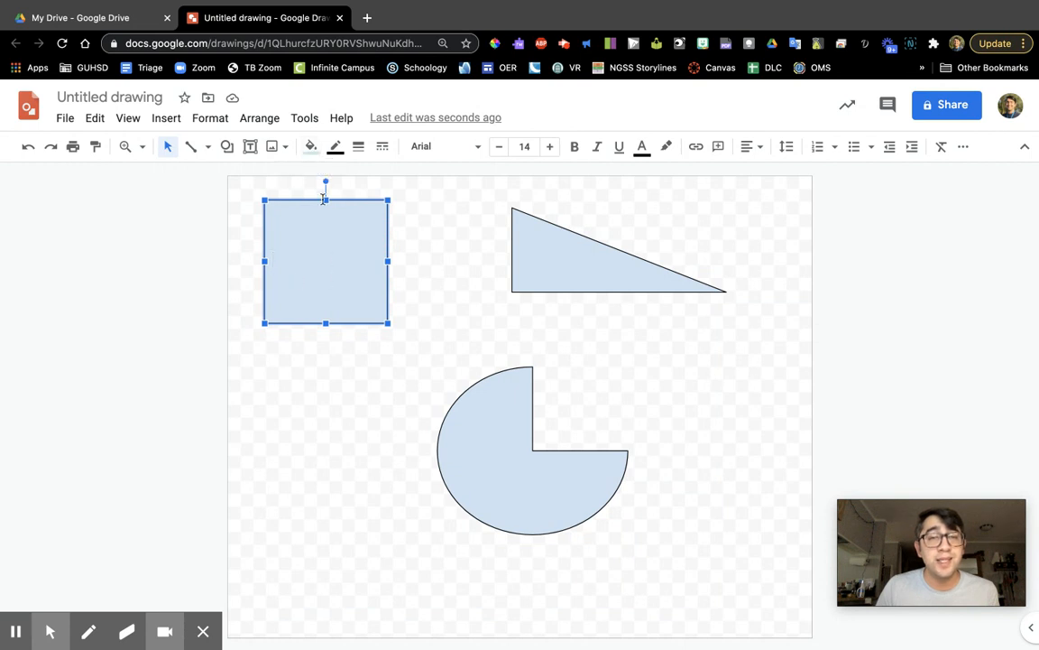
{"action": "left_click", "coordinate": [310, 147]}
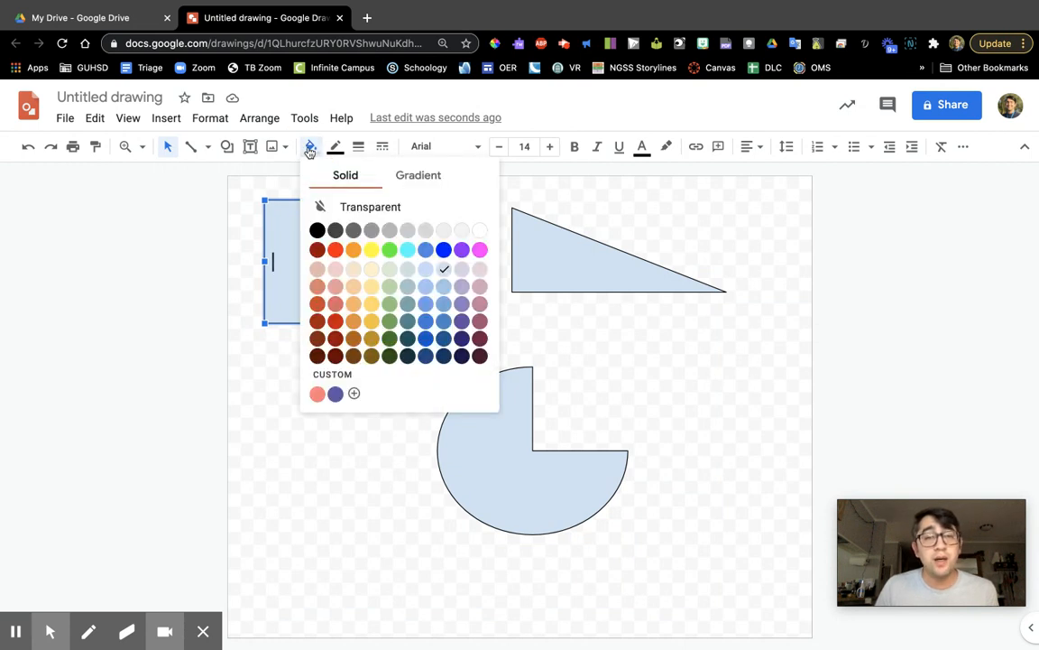
{"action": "left_click", "coordinate": [460, 249]}
Step: Fill the right triangle with solid bright yellow
{"action": "left_click", "coordinate": [546, 252]}
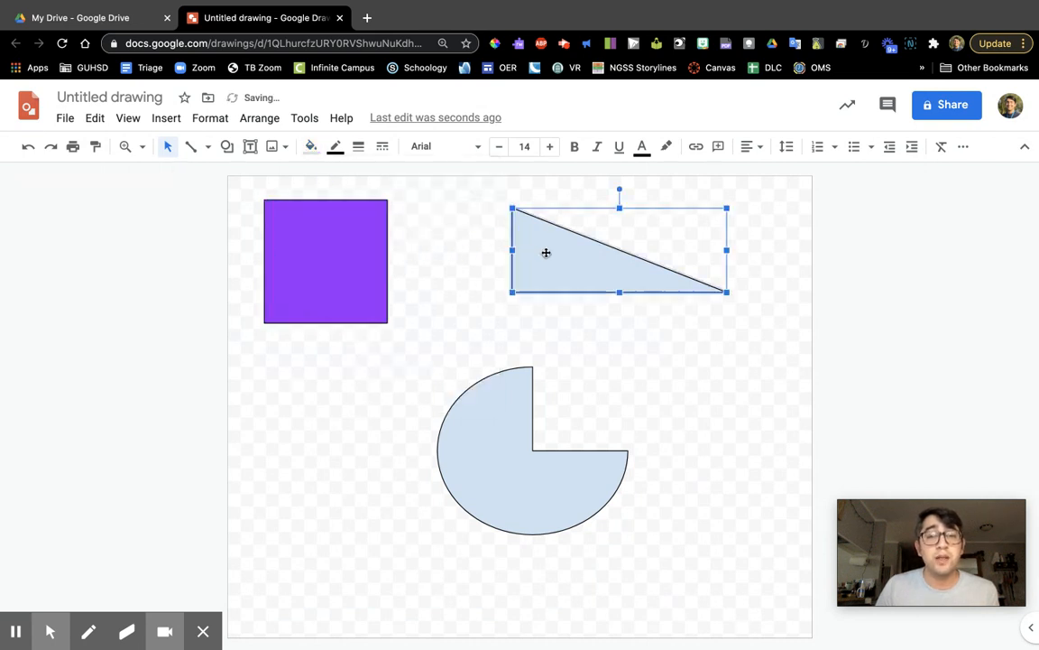
{"action": "left_click", "coordinate": [311, 146]}
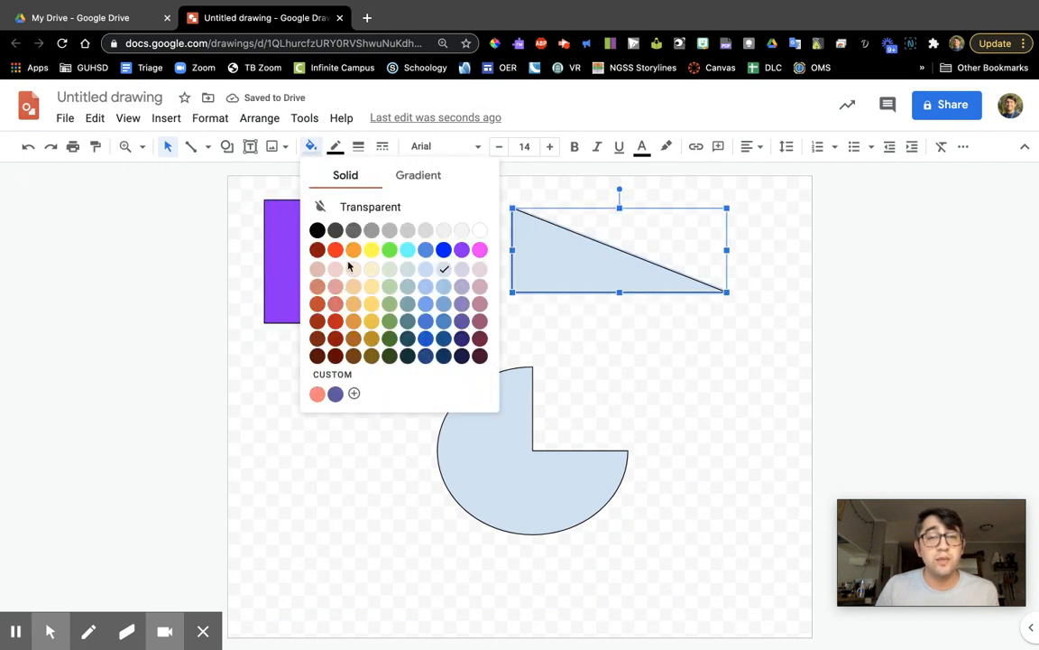
{"action": "left_click", "coordinate": [371, 249]}
Step: Fill the pie shape with a dark, muted magenta
{"action": "left_click", "coordinate": [505, 446]}
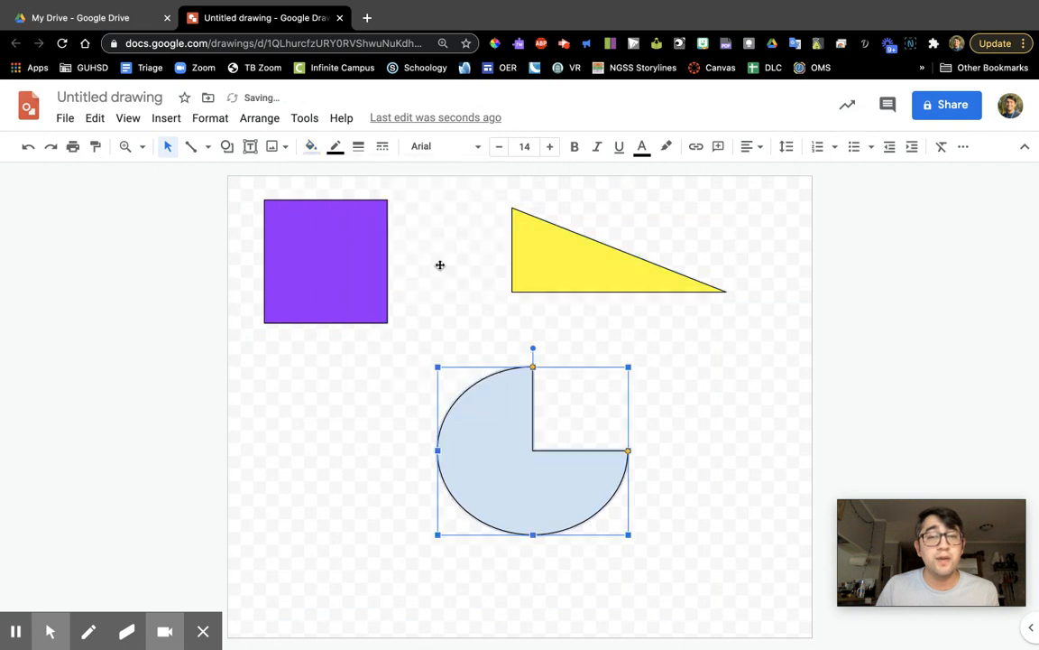
{"action": "left_click", "coordinate": [320, 151]}
{"action": "left_click", "coordinate": [488, 321]}
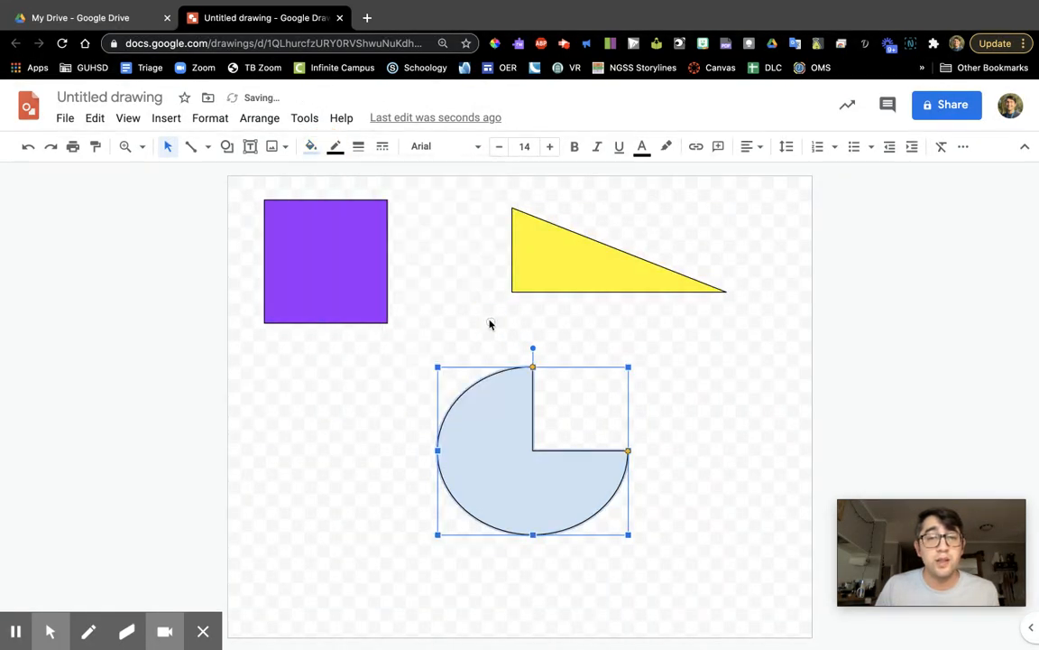
{"action": "left_click", "coordinate": [311, 147]}
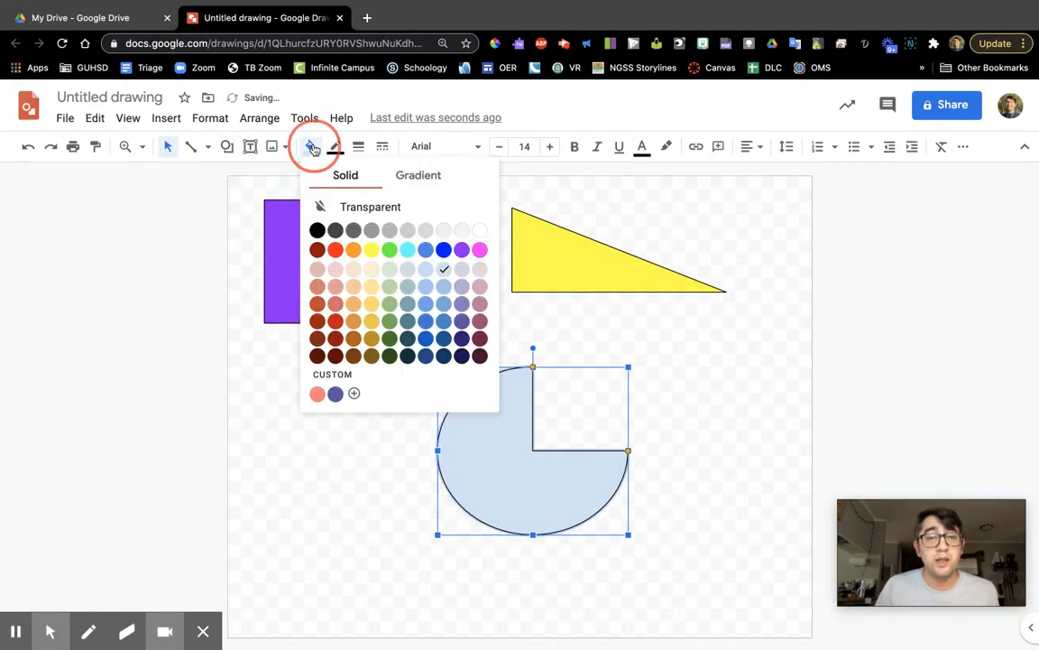
{"action": "left_click", "coordinate": [480, 339]}
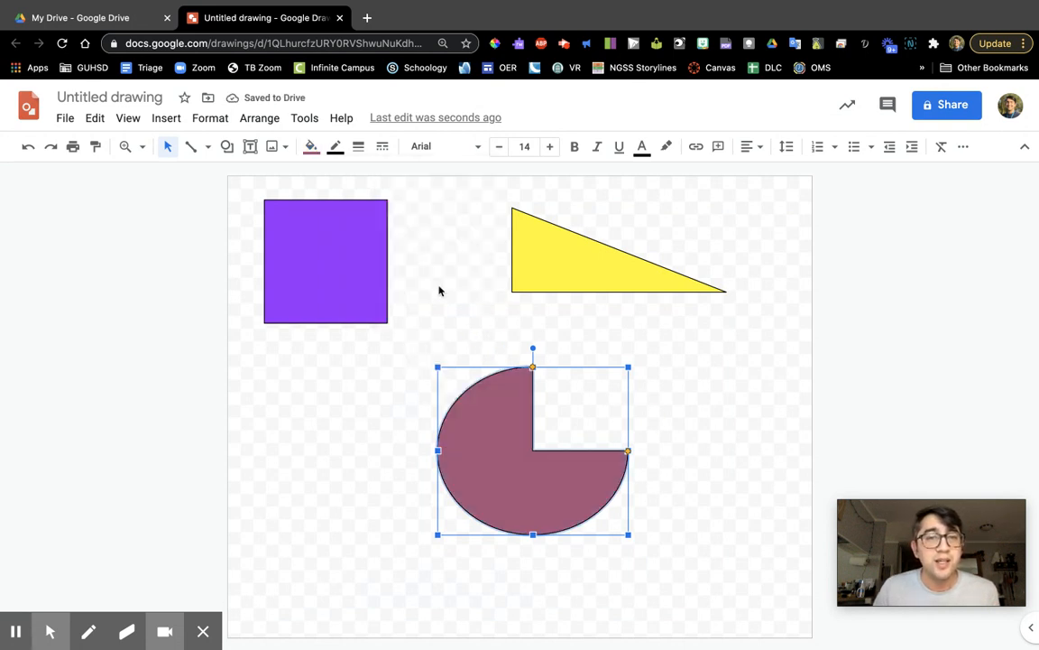
Step: Give the purple square a bright red border and make the border thicker
{"action": "left_click", "coordinate": [341, 236]}
{"action": "left_click", "coordinate": [335, 146]}
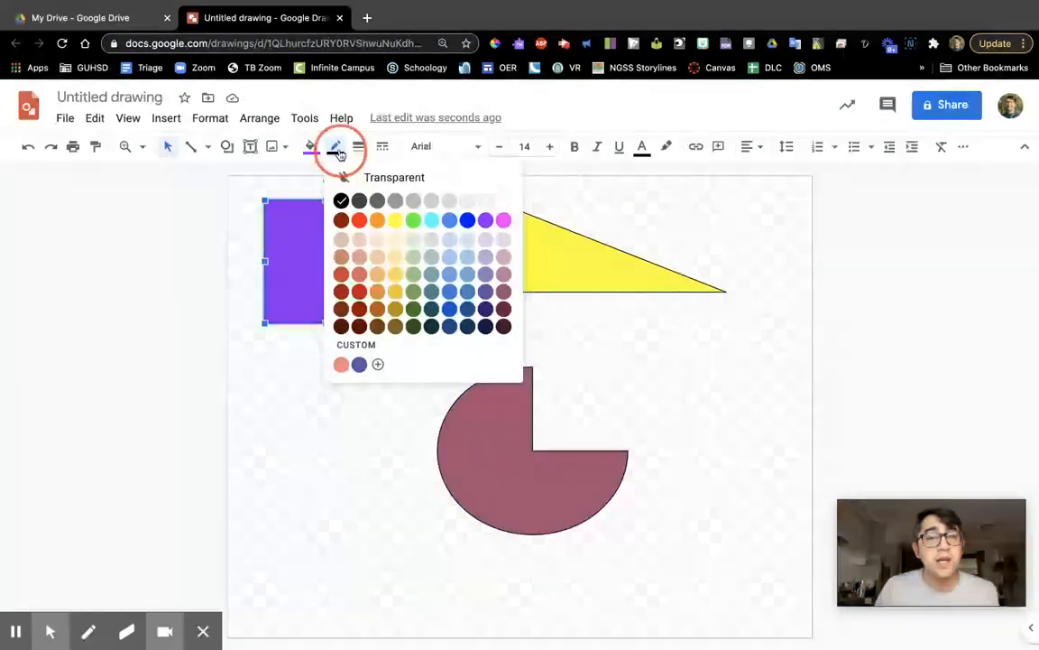
{"action": "left_click", "coordinate": [359, 220]}
{"action": "left_click", "coordinate": [358, 146]}
{"action": "left_click", "coordinate": [387, 251]}
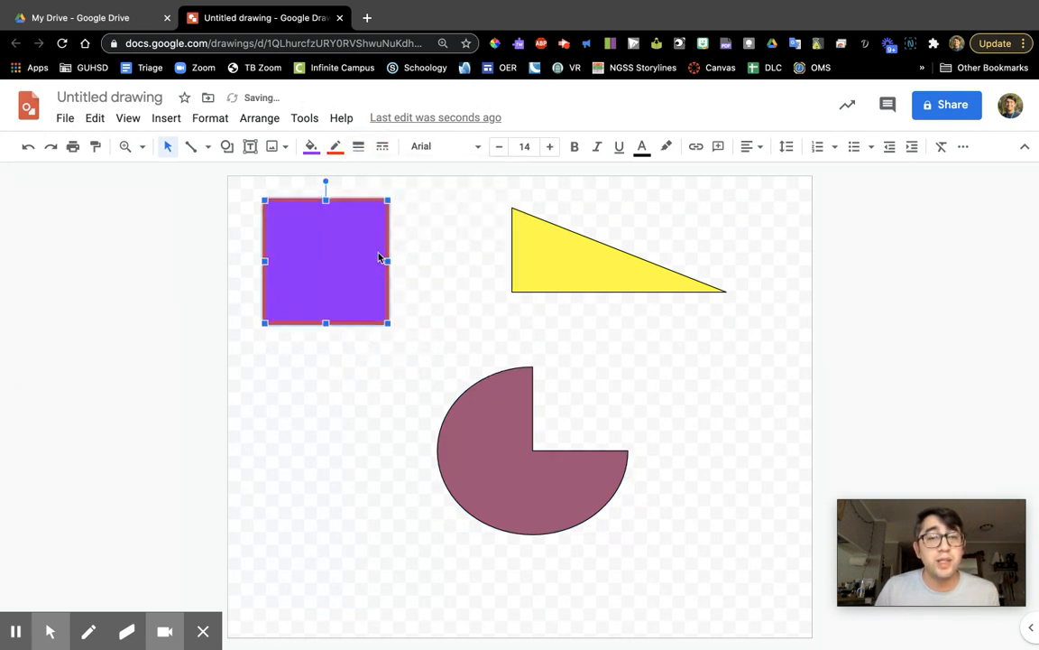
{"action": "left_click", "coordinate": [681, 392]}
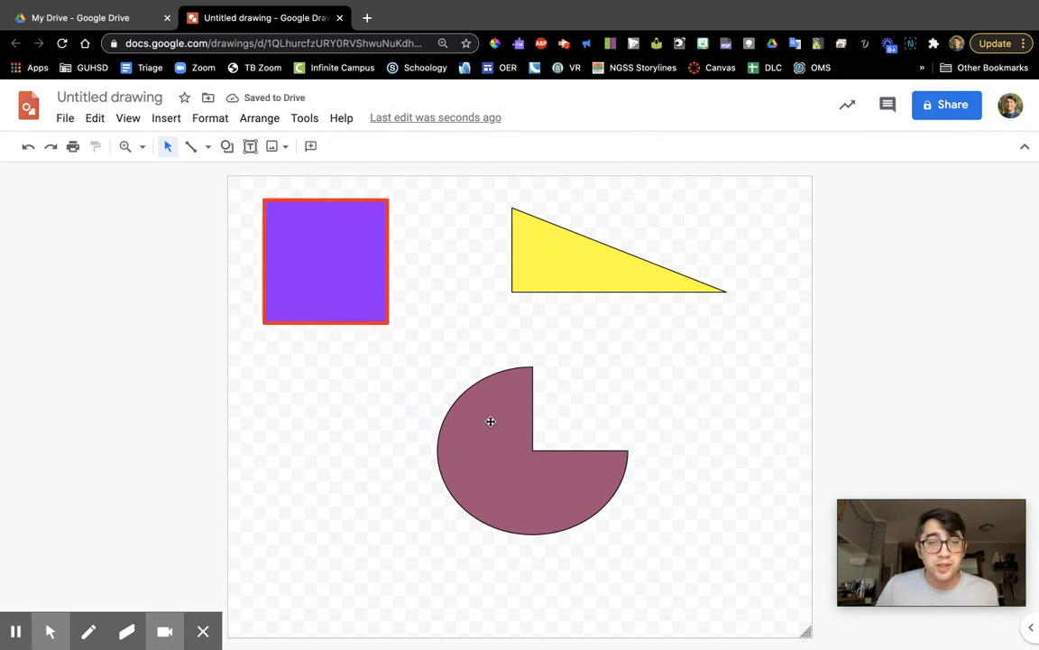
Step: Stretch the purple square downward into a tall rectangle, keeping its width
{"action": "left_click", "coordinate": [346, 261]}
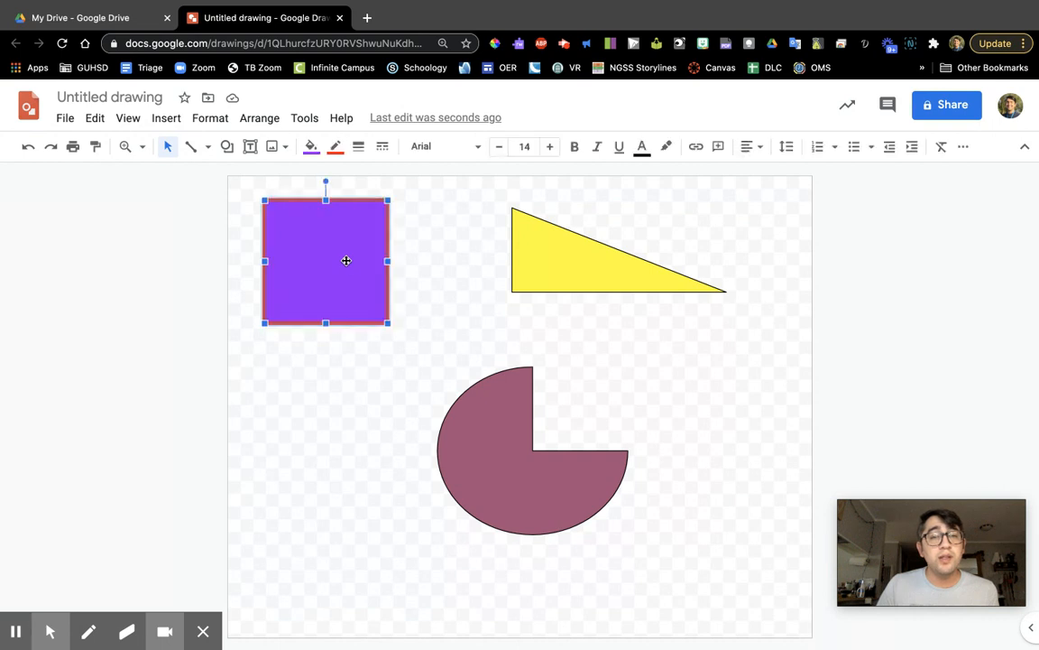
{"action": "left_click_drag", "start_coordinate": [326, 323], "coordinate": [323, 503]}
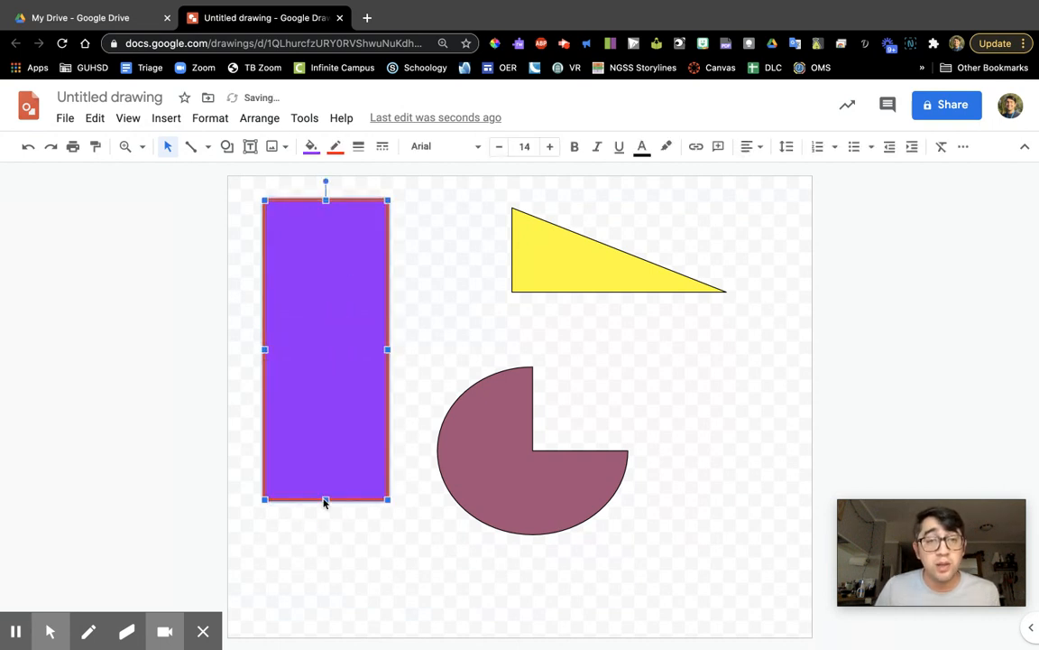
Step: Reshape the yellow triangle into a narrow, upright one by extending its base downward and pulling its upper-left corner inward
{"action": "left_click", "coordinate": [580, 279]}
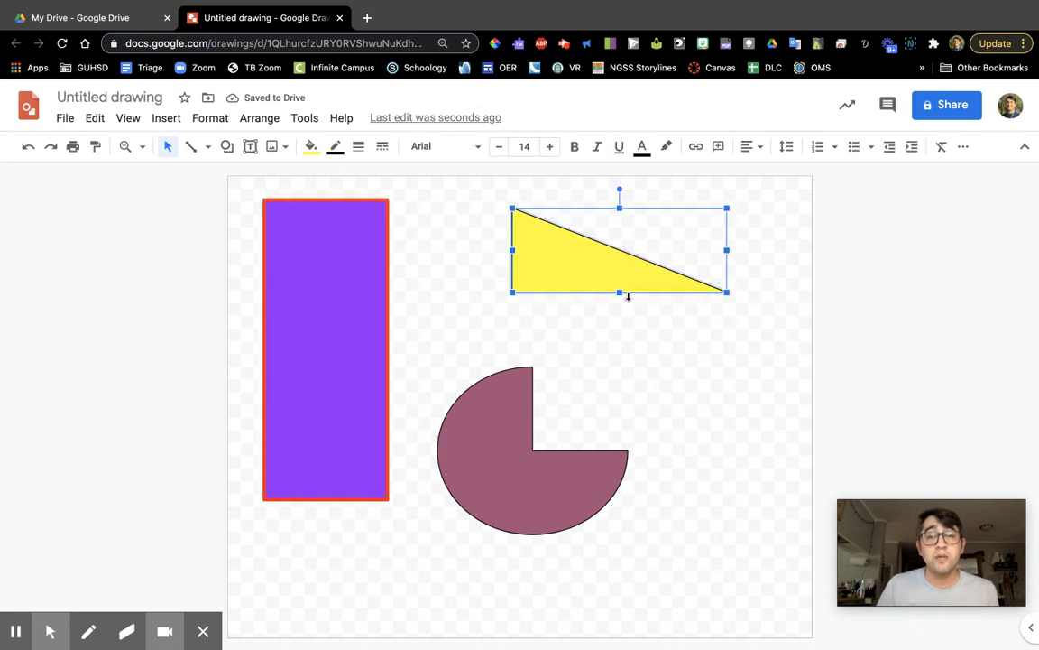
{"action": "left_click_drag", "start_coordinate": [620, 290], "coordinate": [619, 348]}
{"action": "left_click_drag", "start_coordinate": [513, 208], "coordinate": [665, 232]}
{"action": "left_click", "coordinate": [760, 427]}
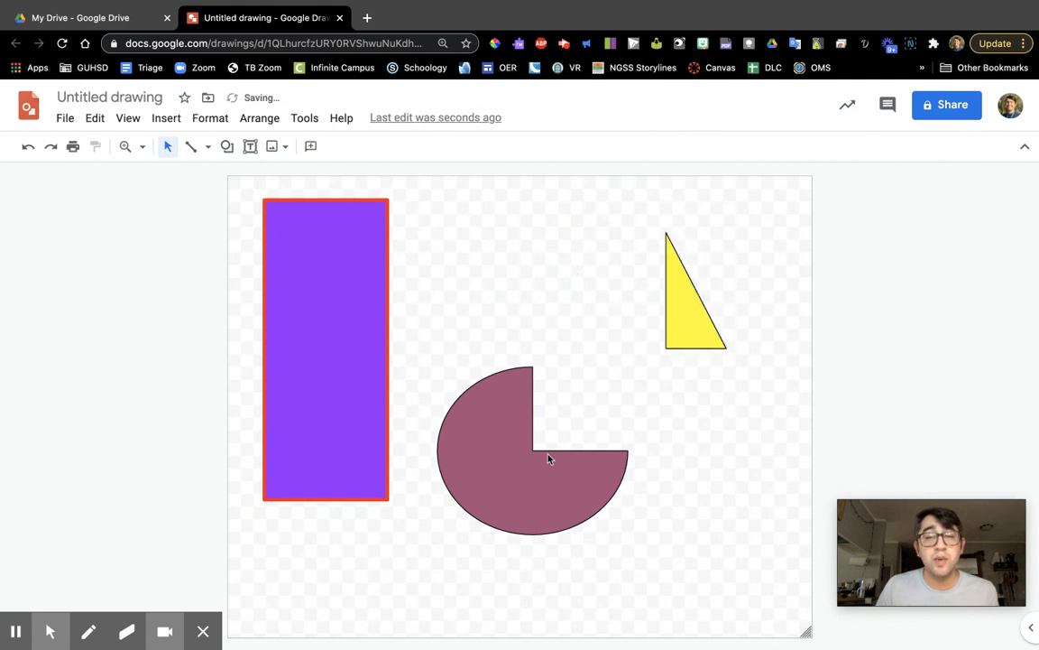
Step: Enlarge the yellow triangle by widening it to the right and extending its lower-left corner outward
{"action": "left_click", "coordinate": [524, 471]}
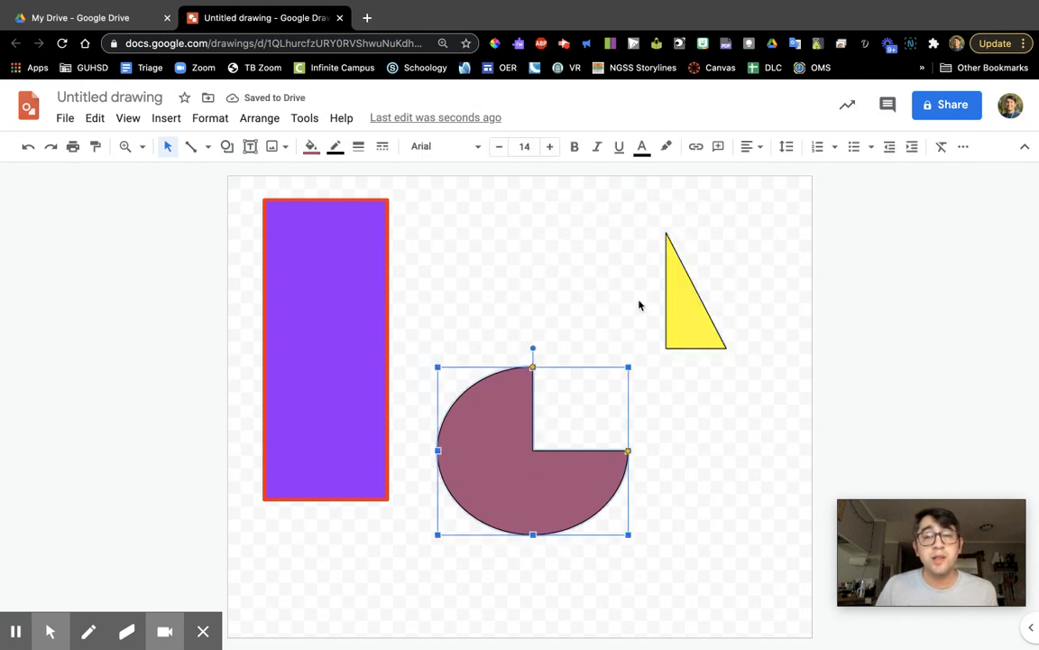
{"action": "left_click", "coordinate": [678, 325]}
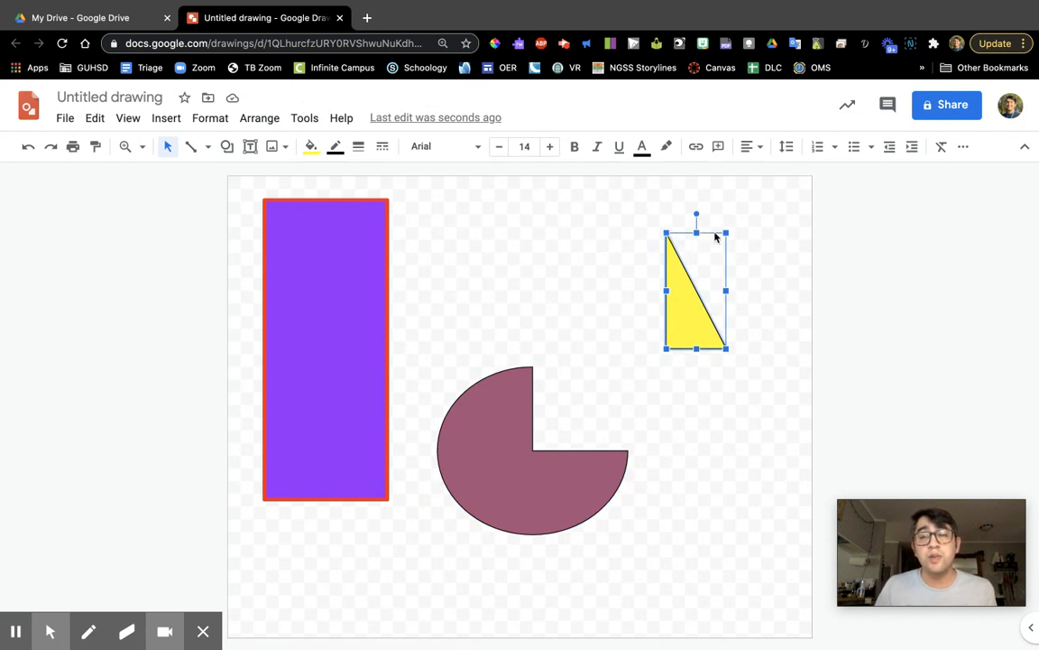
{"action": "left_click_drag", "start_coordinate": [728, 290], "coordinate": [791, 291]}
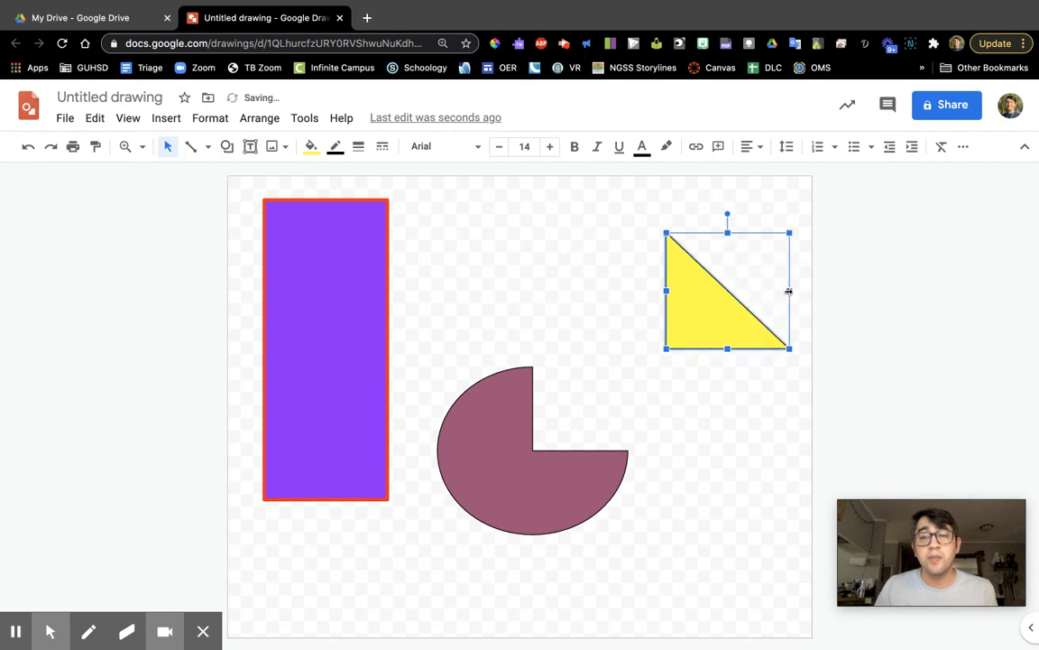
{"action": "left_click_drag", "start_coordinate": [668, 348], "coordinate": [614, 390]}
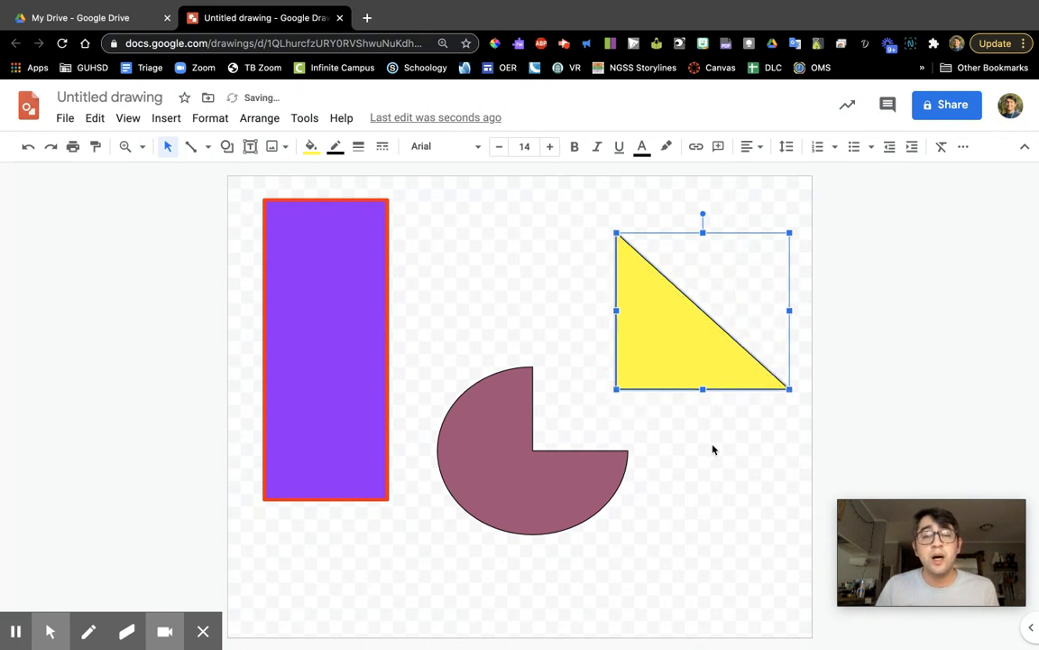
Step: Move the pie shape straight down toward the lower edge of the canvas
{"action": "left_click", "coordinate": [585, 483]}
{"action": "left_click_drag", "start_coordinate": [520, 413], "coordinate": [521, 471]}
{"action": "left_click", "coordinate": [678, 476]}
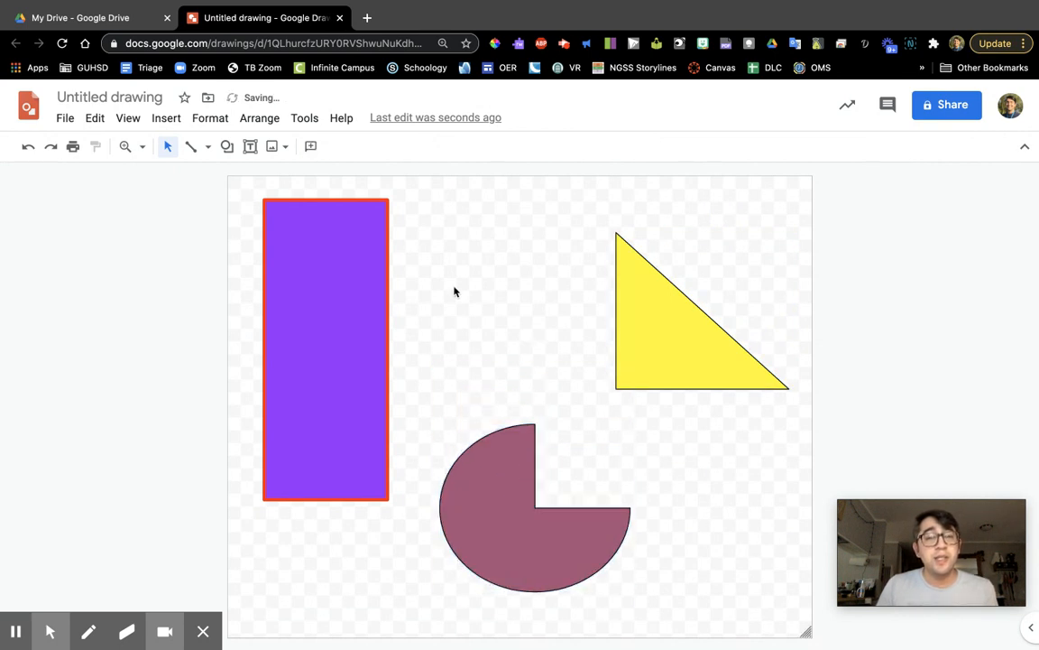
Step: Rotate the tall purple rectangle counterclockwise about a third of a turn, so its top end points to the lower left
{"action": "left_click", "coordinate": [346, 259]}
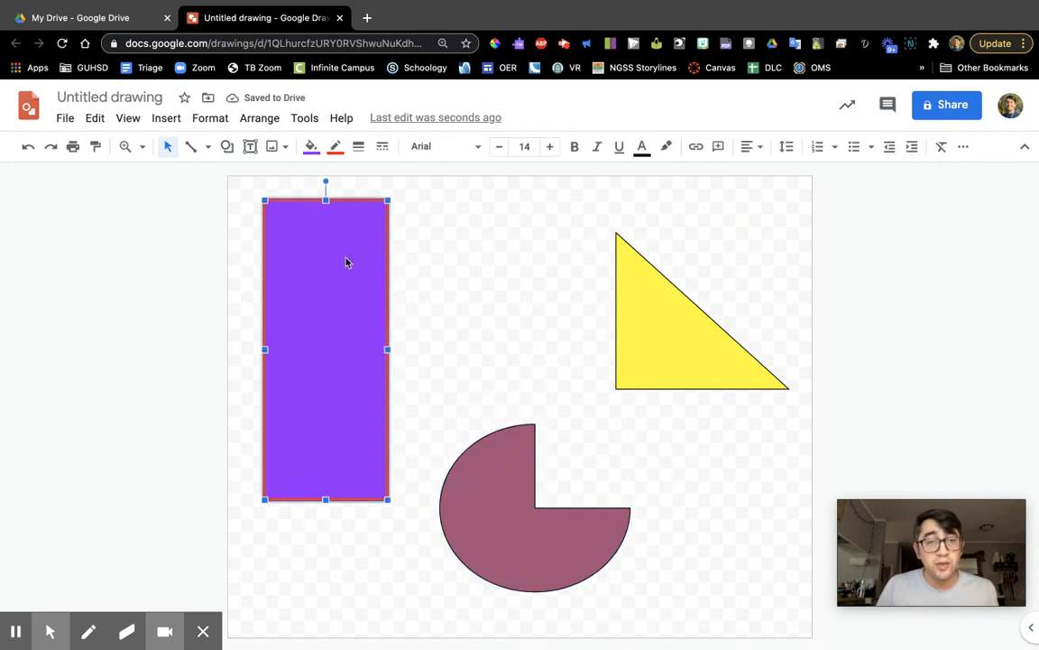
{"action": "left_click", "coordinate": [496, 471]}
{"action": "left_click", "coordinate": [657, 337]}
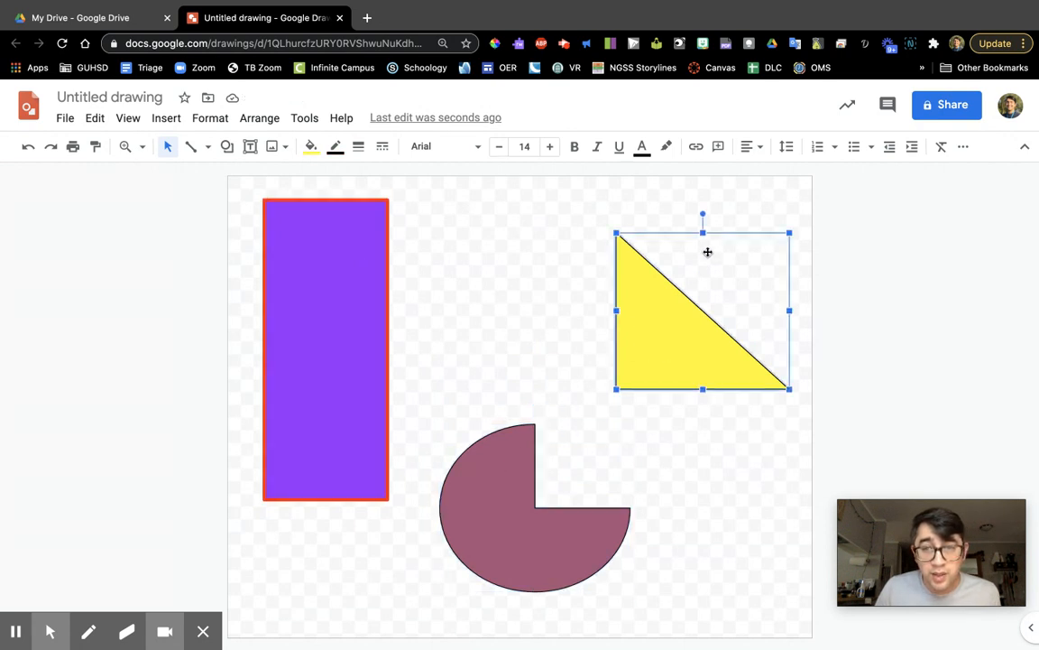
{"action": "left_click", "coordinate": [326, 204]}
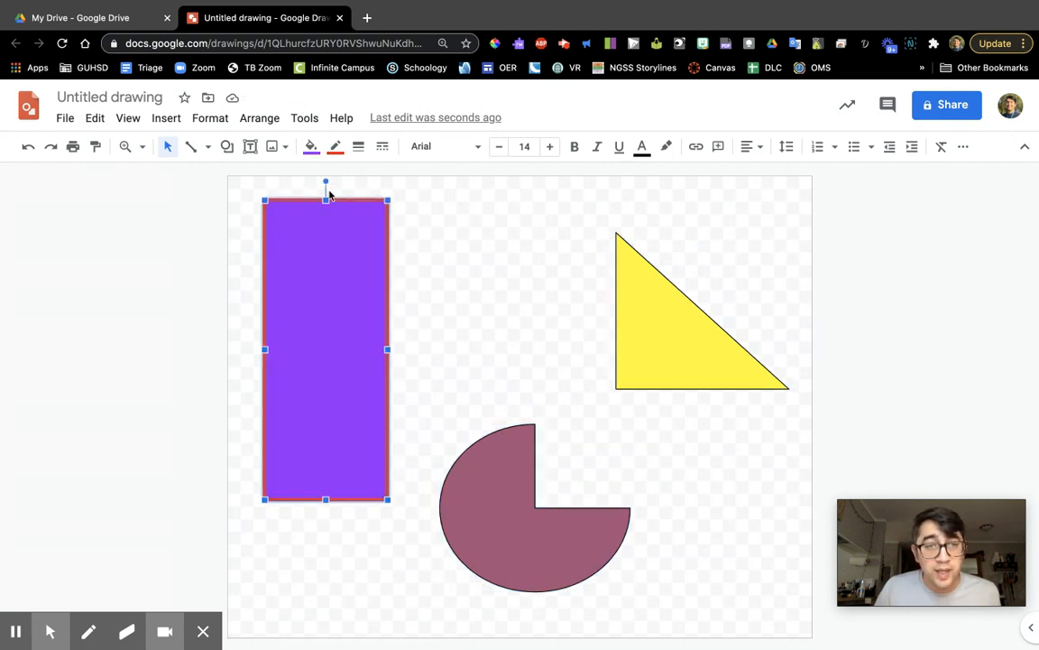
{"action": "left_click_drag", "start_coordinate": [325, 181], "coordinate": [208, 417]}
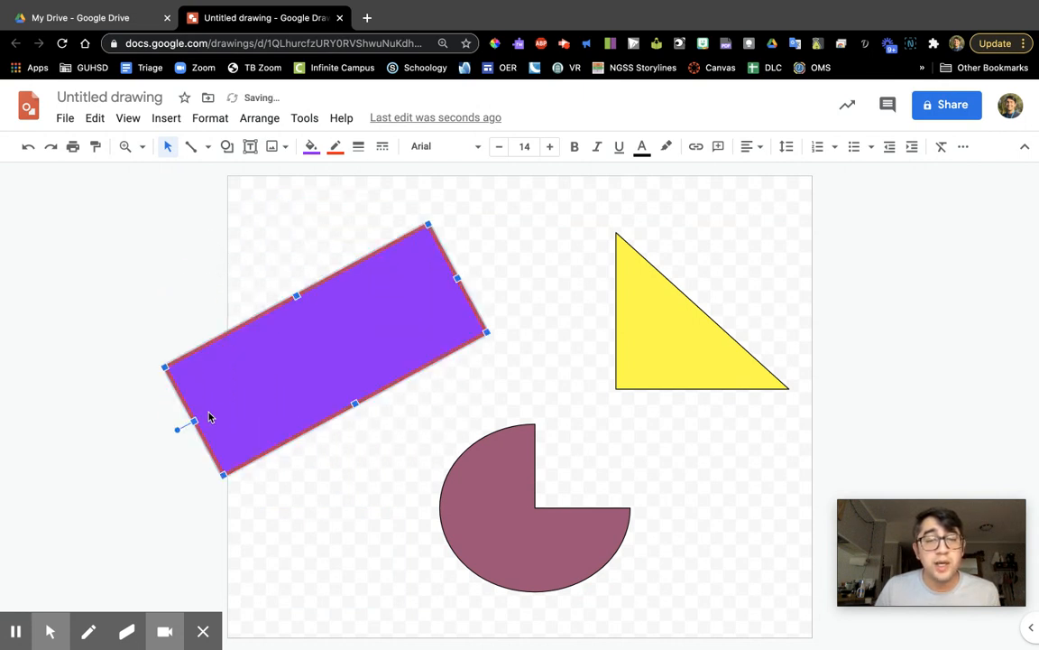
Step: Rotate the pie shape clockwise until its open wedge faces right, and enlarge it slightly toward the upper right
{"action": "left_click", "coordinate": [492, 521]}
{"action": "left_click_drag", "start_coordinate": [537, 404], "coordinate": [603, 421]}
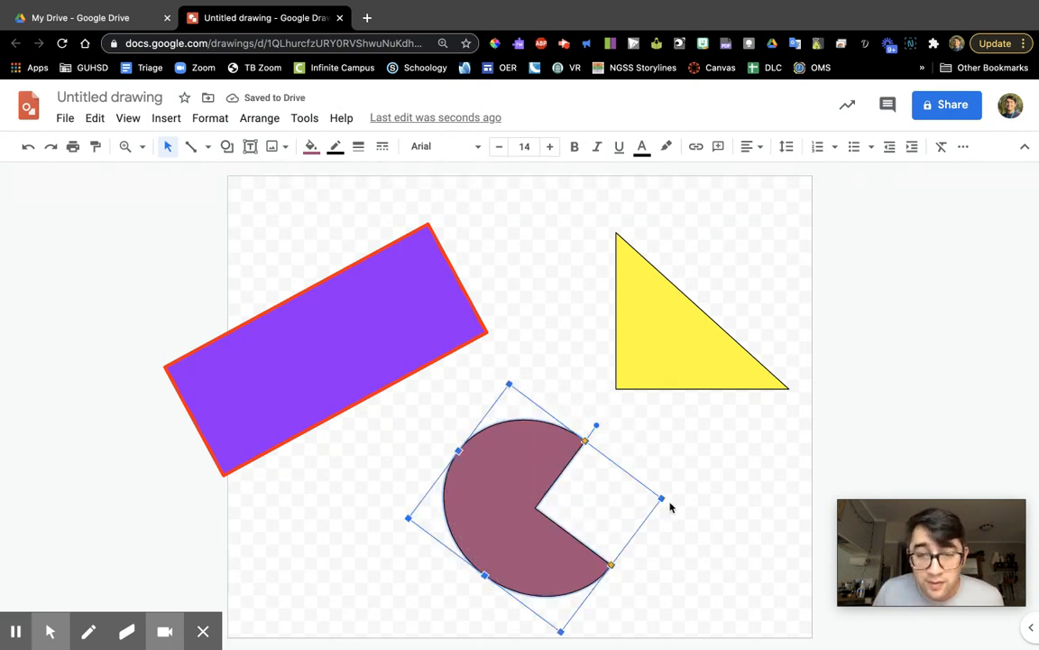
{"action": "left_click_drag", "start_coordinate": [664, 498], "coordinate": [702, 474]}
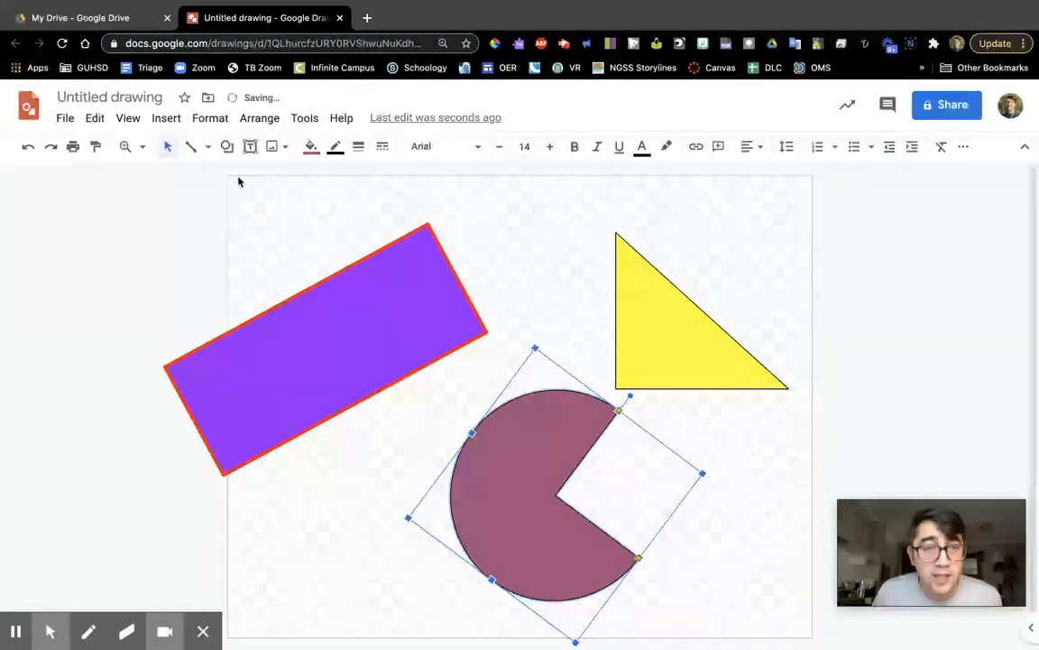
Step: Recolor the pie shape with a transparent outline and yellow fill, and shift it slightly left
{"action": "left_click", "coordinate": [335, 146]}
{"action": "left_click", "coordinate": [335, 146]}
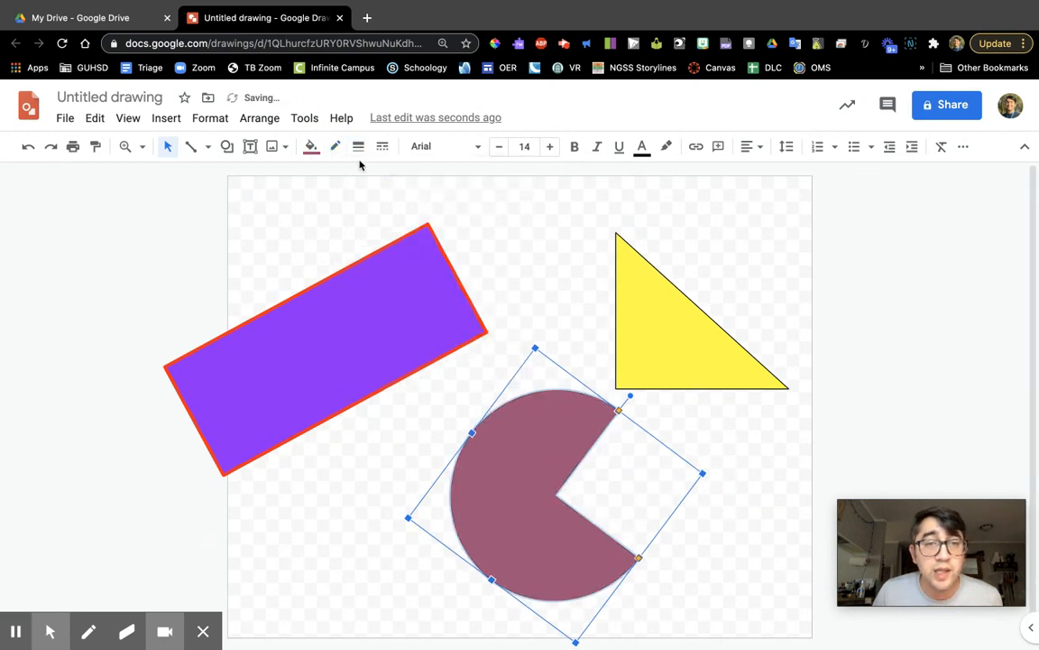
{"action": "left_click", "coordinate": [311, 147]}
{"action": "left_click", "coordinate": [371, 249]}
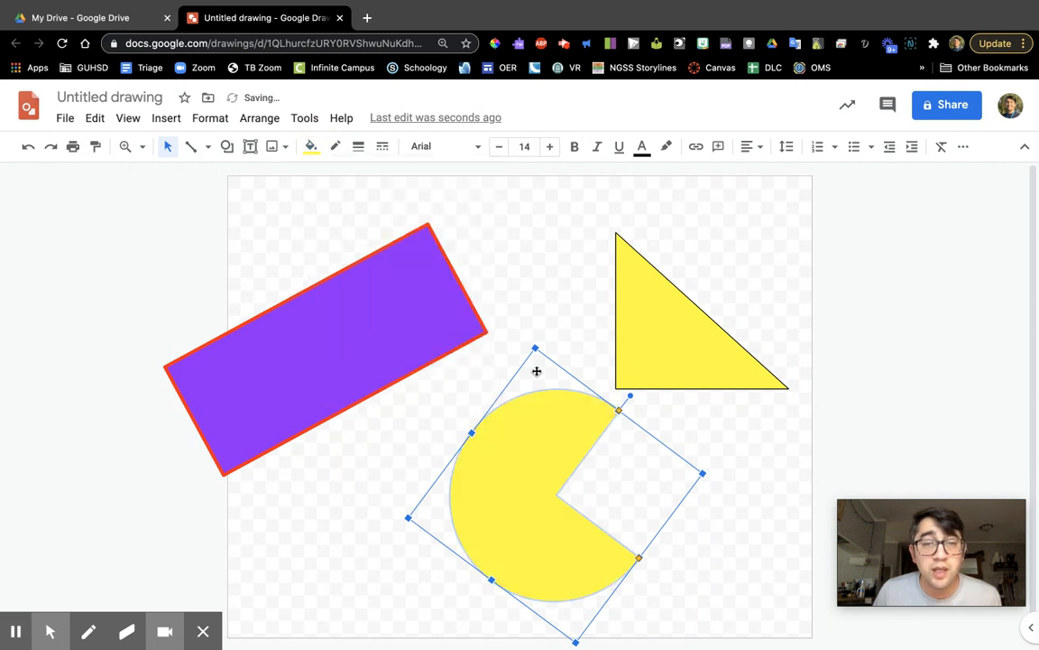
{"action": "left_click", "coordinate": [687, 488]}
{"action": "left_click_drag", "start_coordinate": [515, 492], "coordinate": [468, 495]}
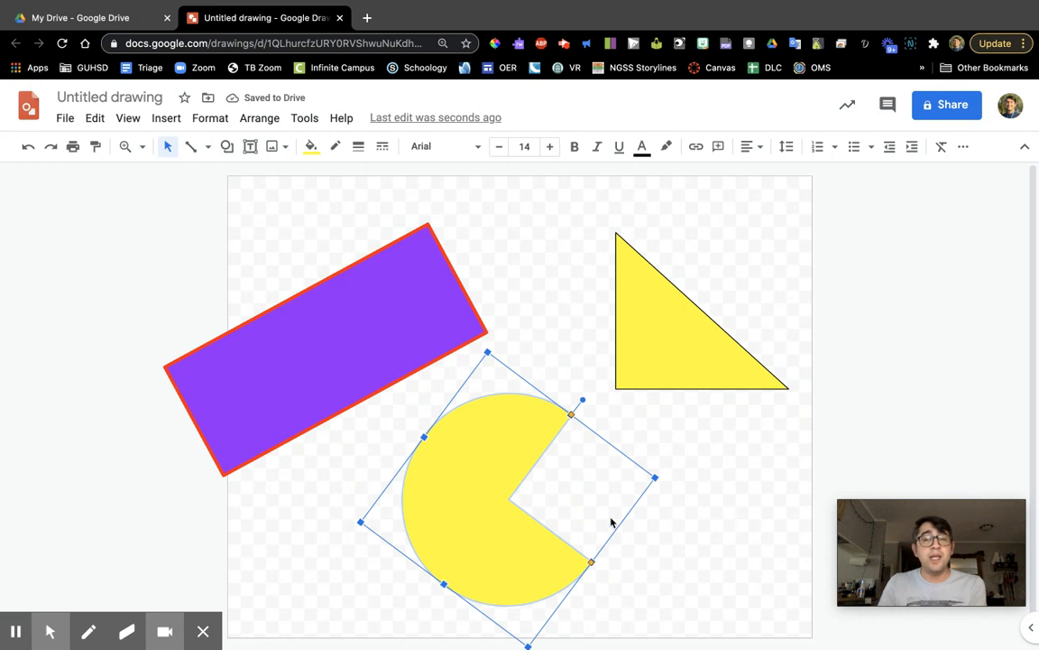
Step: Rotate the yellow triangle counterclockwise about a third of a turn and deselect it
{"action": "left_click", "coordinate": [620, 334]}
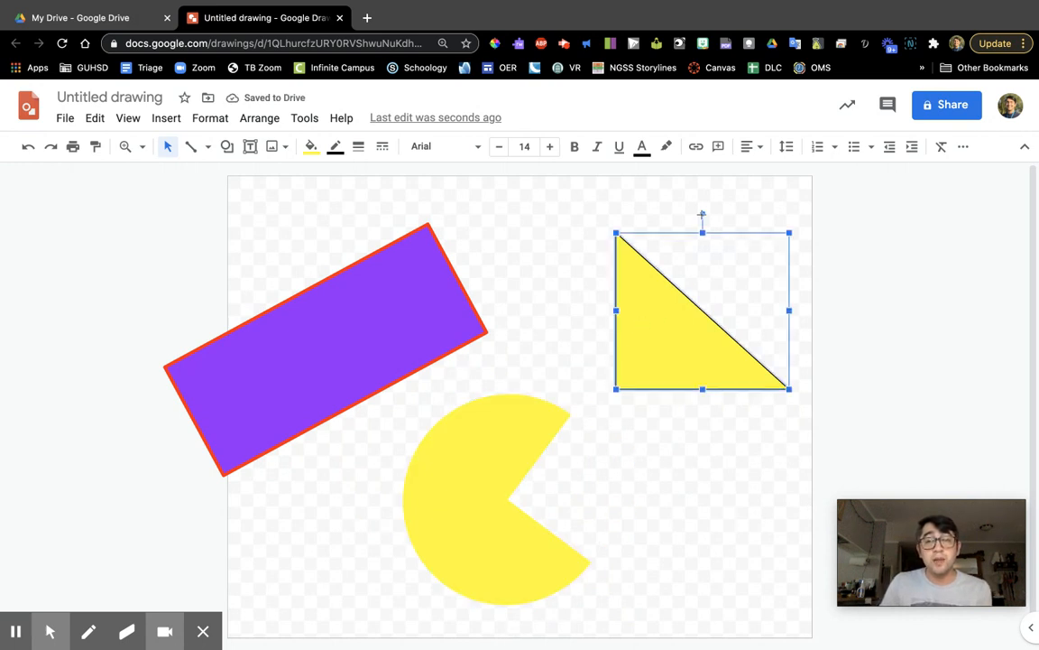
{"action": "mouse_move", "coordinate": [702, 214]}
{"action": "left_mouse_down"}
{"action": "mouse_move", "coordinate": [798, 290]}
{"action": "mouse_move", "coordinate": [723, 371]}
{"action": "mouse_move", "coordinate": [791, 310]}
{"action": "mouse_move", "coordinate": [764, 244]}
{"action": "mouse_move", "coordinate": [769, 317]}
{"action": "mouse_move", "coordinate": [727, 368]}
{"action": "mouse_move", "coordinate": [666, 360]}
{"action": "mouse_move", "coordinate": [626, 328]}
{"action": "mouse_move", "coordinate": [626, 280]}
{"action": "mouse_move", "coordinate": [667, 251]}
{"action": "mouse_move", "coordinate": [701, 248]}
{"action": "mouse_move", "coordinate": [760, 278]}
{"action": "mouse_move", "coordinate": [759, 359]}
{"action": "mouse_move", "coordinate": [672, 404]}
{"action": "mouse_move", "coordinate": [603, 335]}
{"action": "mouse_move", "coordinate": [651, 269]}
{"action": "mouse_move", "coordinate": [747, 302]}
{"action": "mouse_move", "coordinate": [732, 366]}
{"action": "mouse_move", "coordinate": [689, 385]}
{"action": "mouse_move", "coordinate": [612, 377]}
{"action": "left_mouse_up"}
{"action": "left_click", "coordinate": [700, 493]}
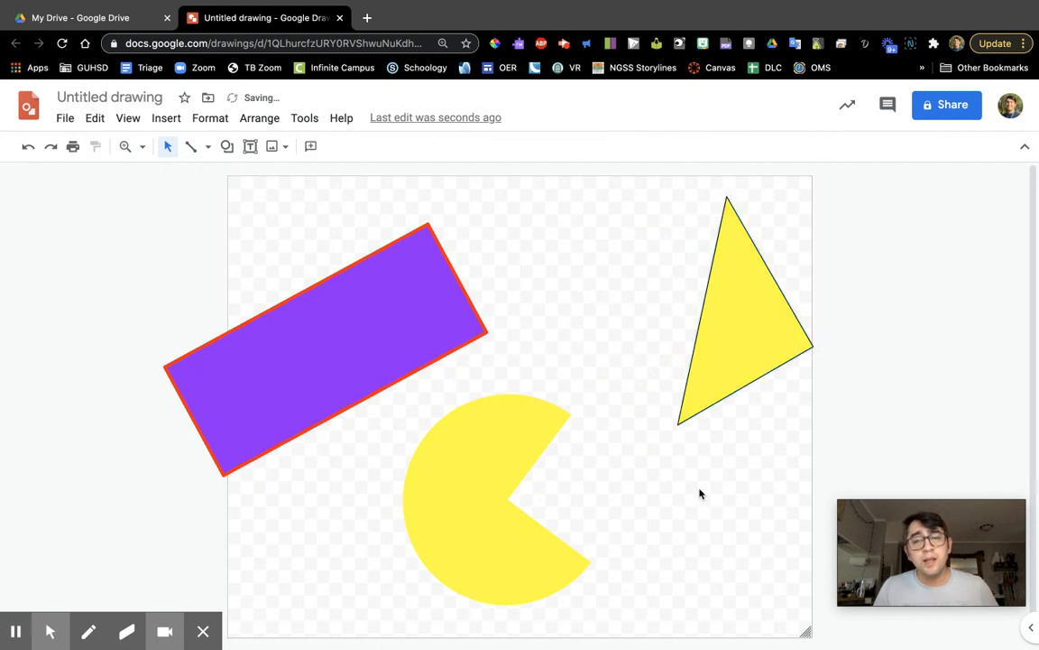
Step: Reshape the yellow pie into roughly a lower half circle by adjusting both edges of its opening
{"action": "left_click", "coordinate": [404, 325]}
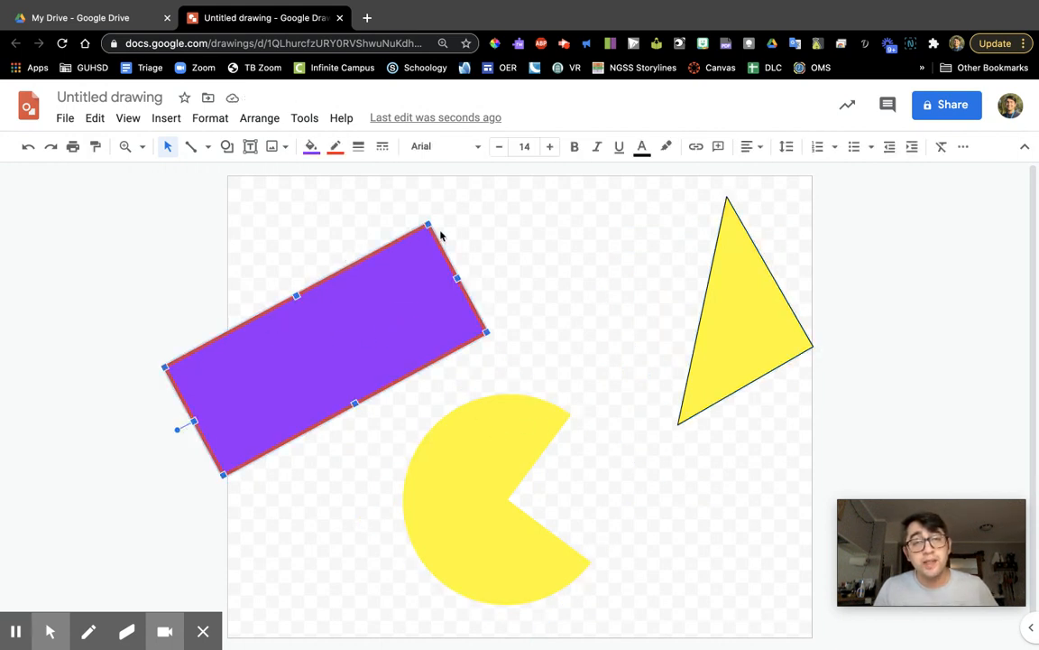
{"action": "left_click", "coordinate": [436, 482]}
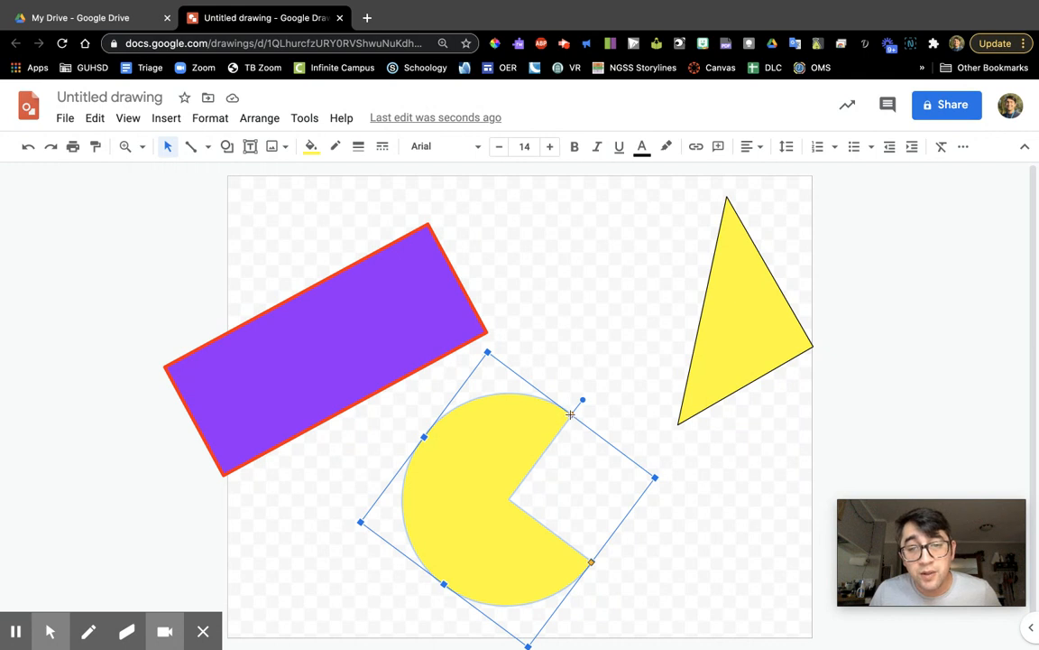
{"action": "left_click_drag", "start_coordinate": [570, 414], "coordinate": [475, 513]}
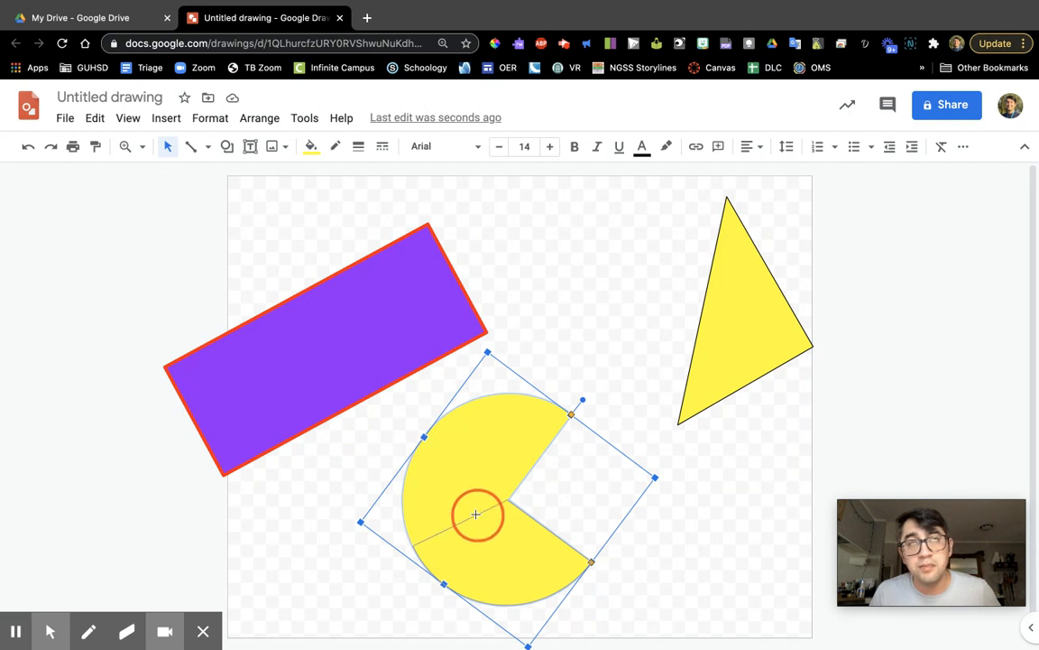
{"action": "left_click_drag", "start_coordinate": [475, 513], "coordinate": [477, 507]}
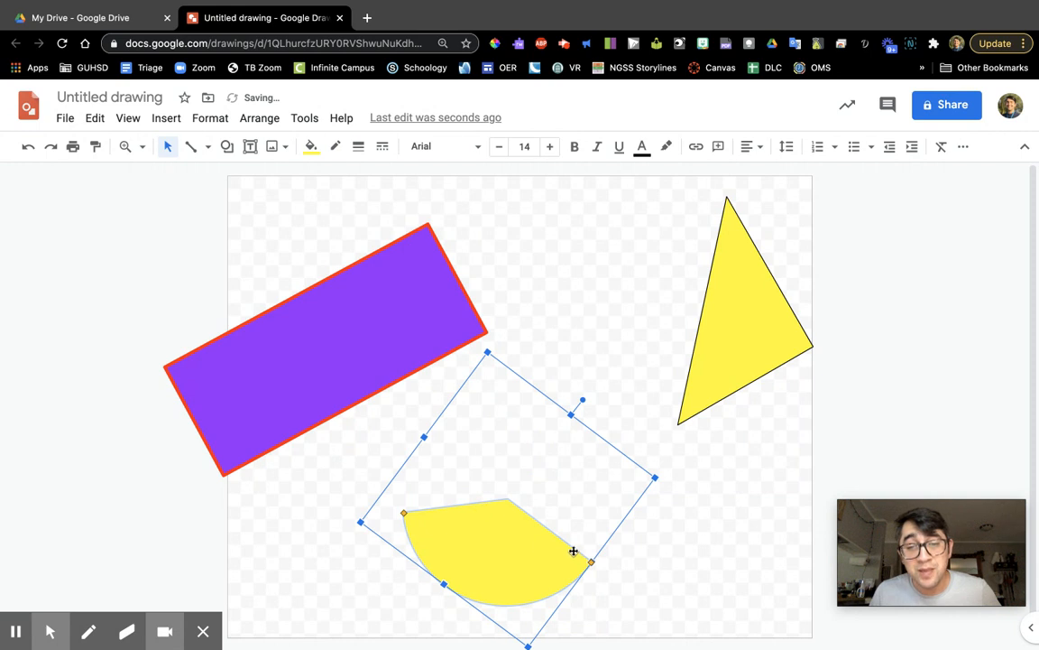
{"action": "left_click_drag", "start_coordinate": [591, 562], "coordinate": [591, 502]}
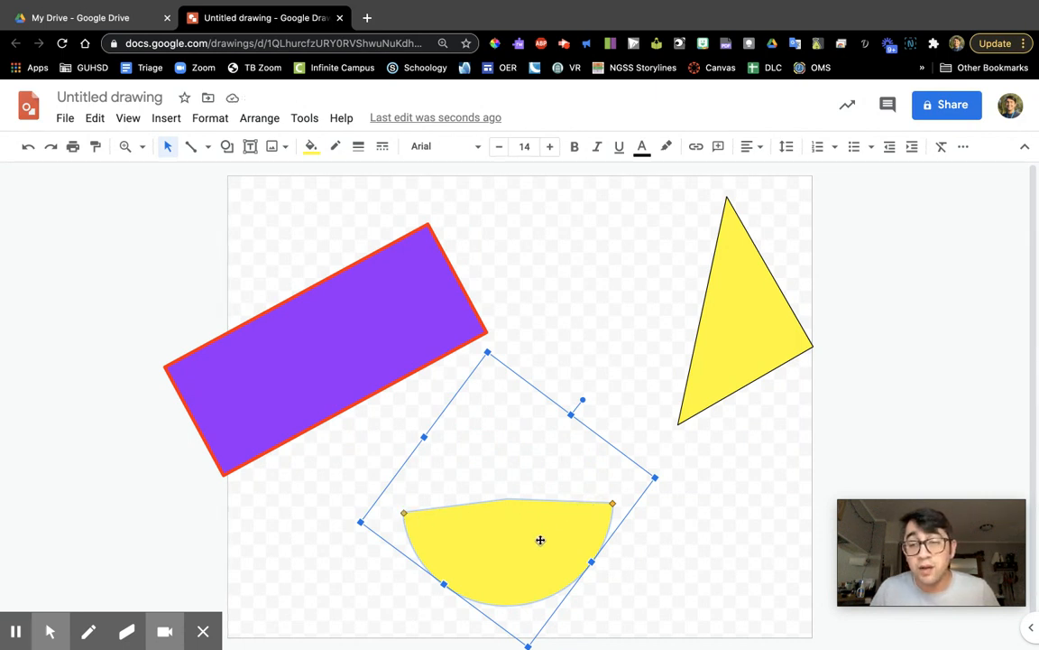
Step: Swing the pie's right edge upward to widen its filled part, and reposition the shape toward the lower middle of the canvas
{"action": "left_click_drag", "start_coordinate": [539, 540], "coordinate": [458, 509]}
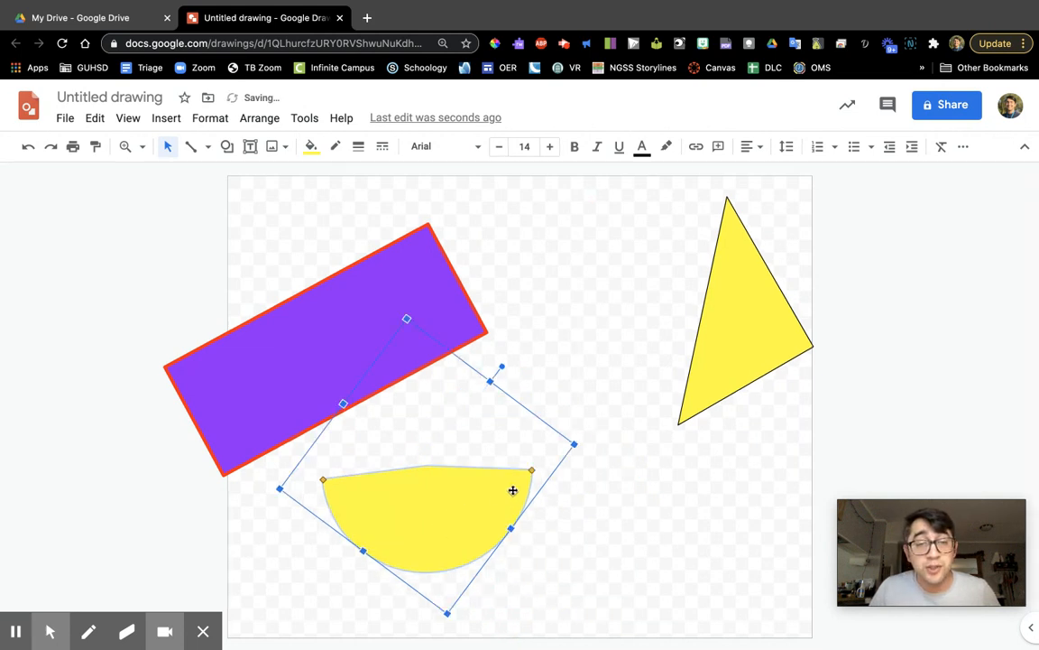
{"action": "left_click_drag", "start_coordinate": [531, 470], "coordinate": [491, 431]}
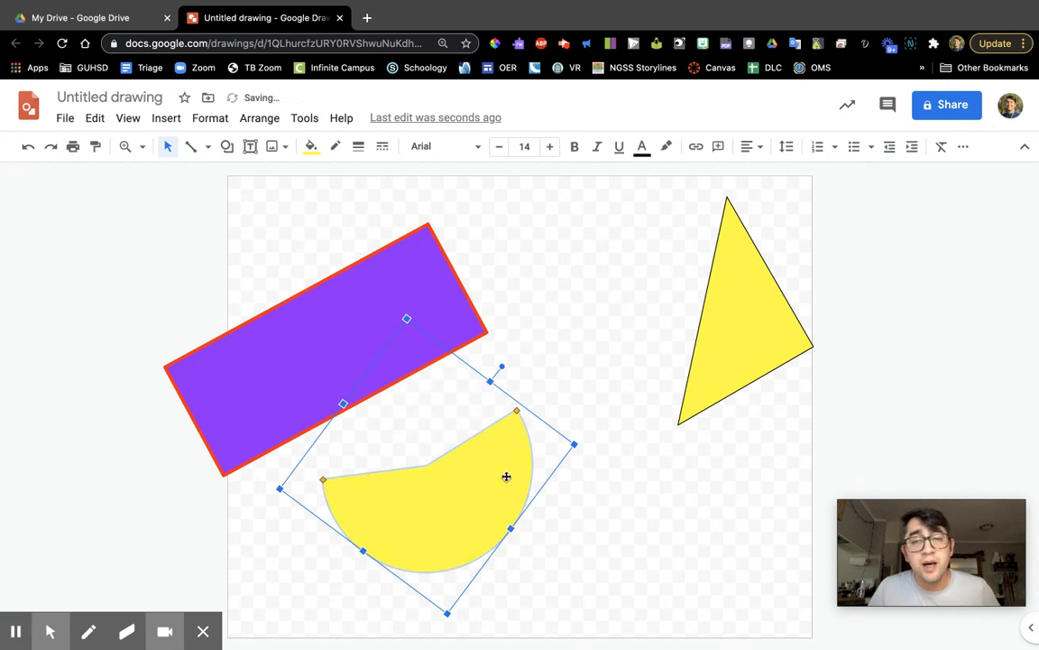
{"action": "left_click_drag", "start_coordinate": [505, 475], "coordinate": [603, 492]}
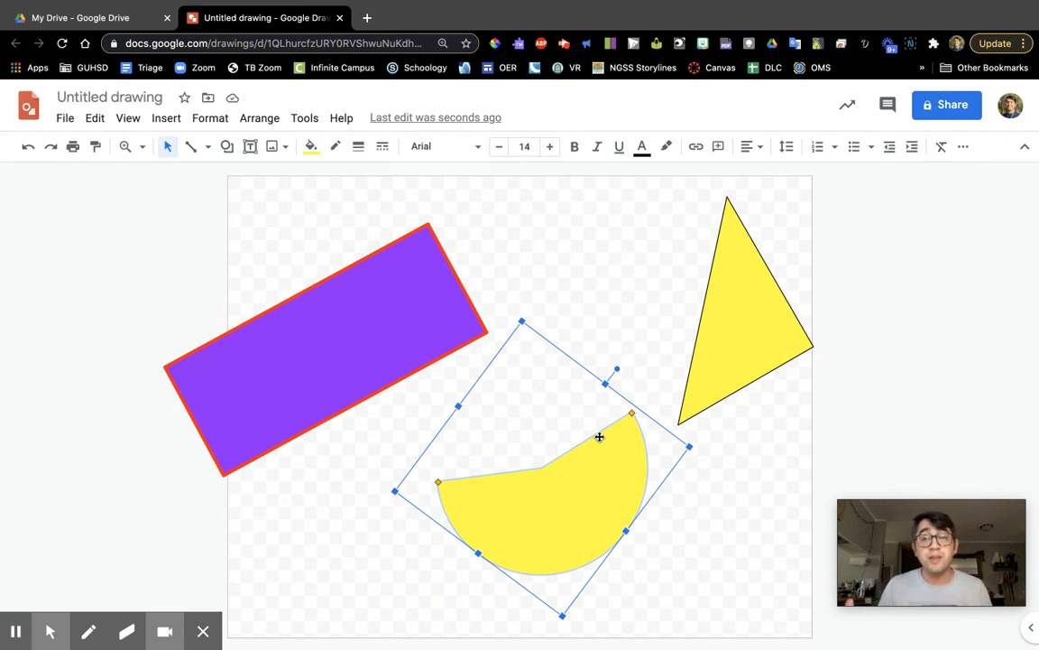
Step: Undo the recent rotations and pie edits, back through the pie's downward move and the triangle's last corner enlargement
{"action": "left_click", "coordinate": [27, 146]}
{"action": "left_click", "coordinate": [28, 146]}
{"action": "left_click", "coordinate": [28, 147]}
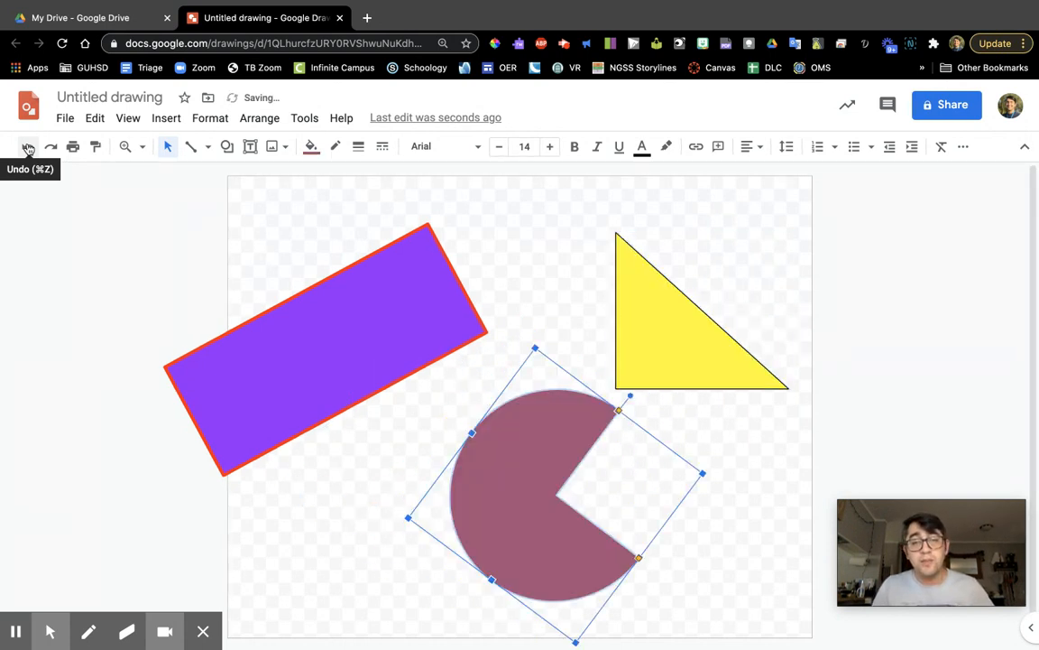
{"action": "left_click", "coordinate": [28, 146]}
{"action": "left_click", "coordinate": [28, 146]}
{"action": "left_click", "coordinate": [28, 146]}
{"action": "left_click", "coordinate": [28, 146]}
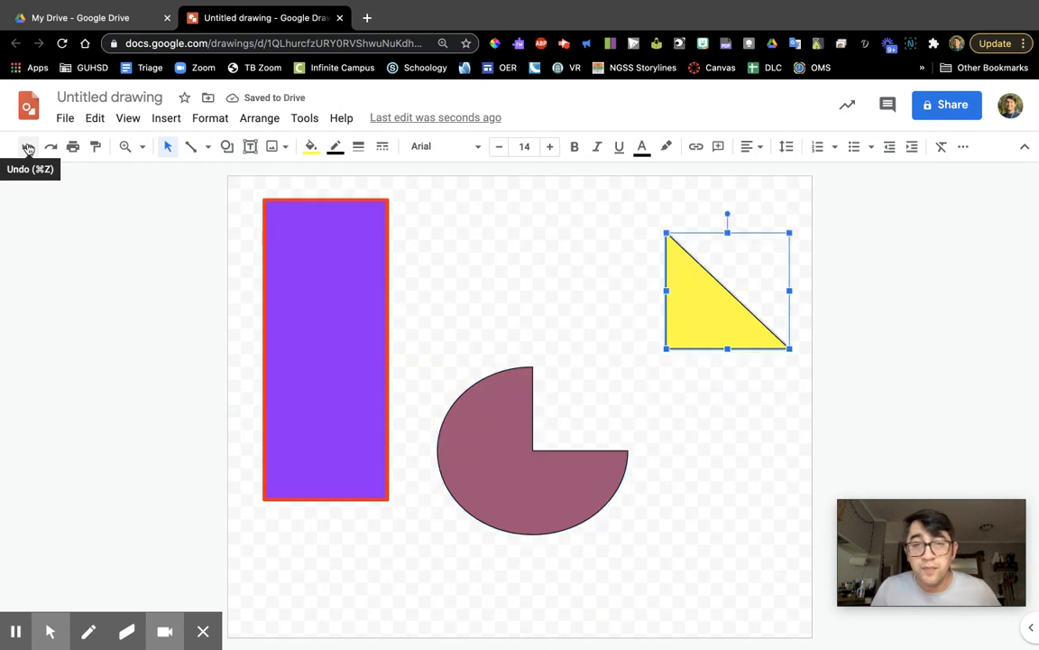